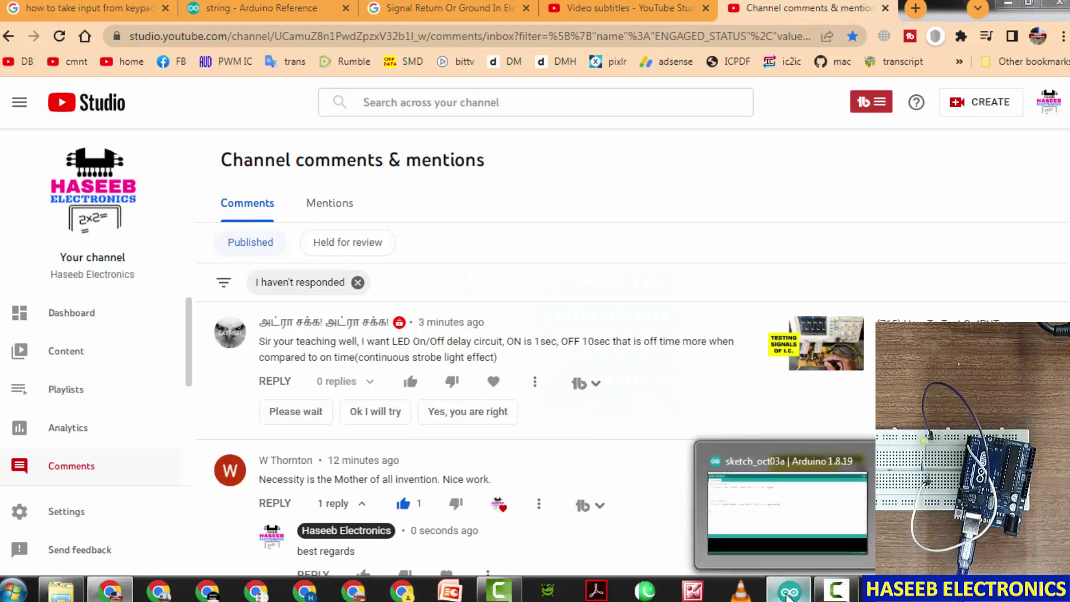
Declare 'int LED1 = 2; // led drive pin' on new lines above setup()
click(789, 590)
drag(11, 111, 38, 178)
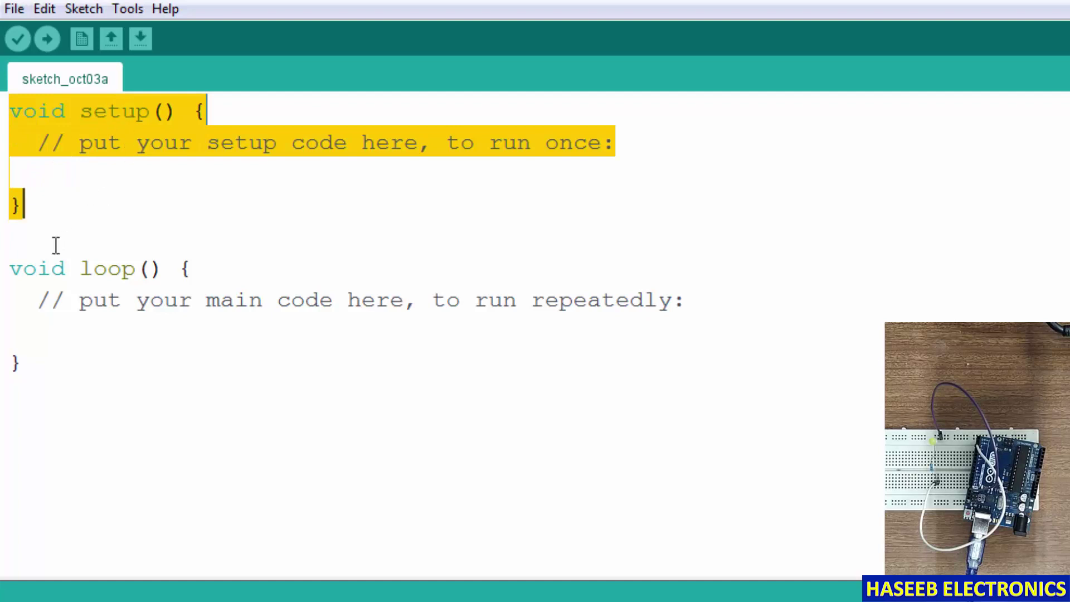
click(92, 111)
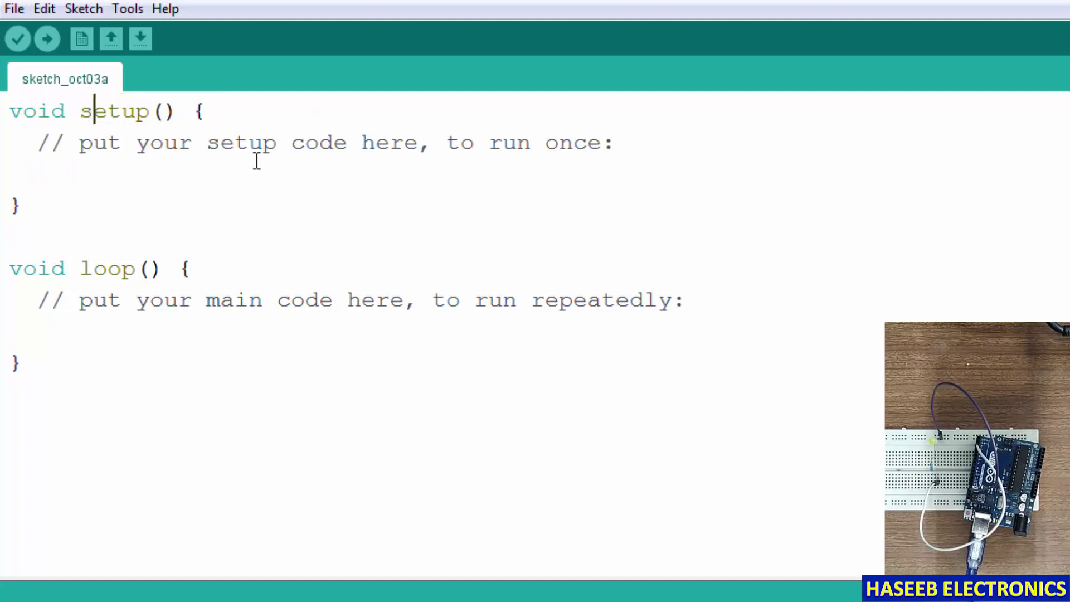
key(Return)
key(Return)
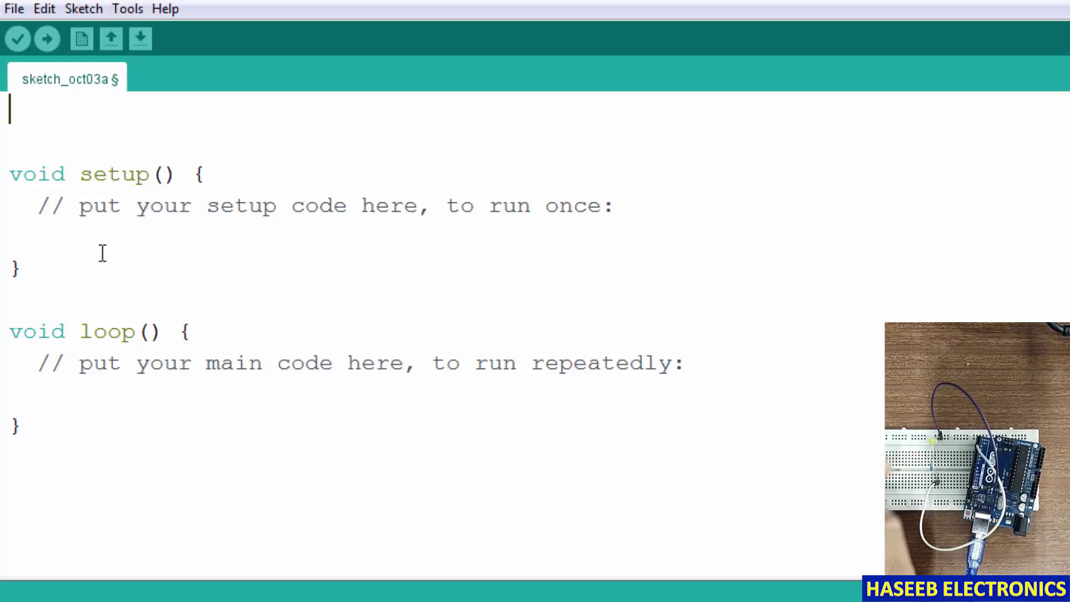
text(int)
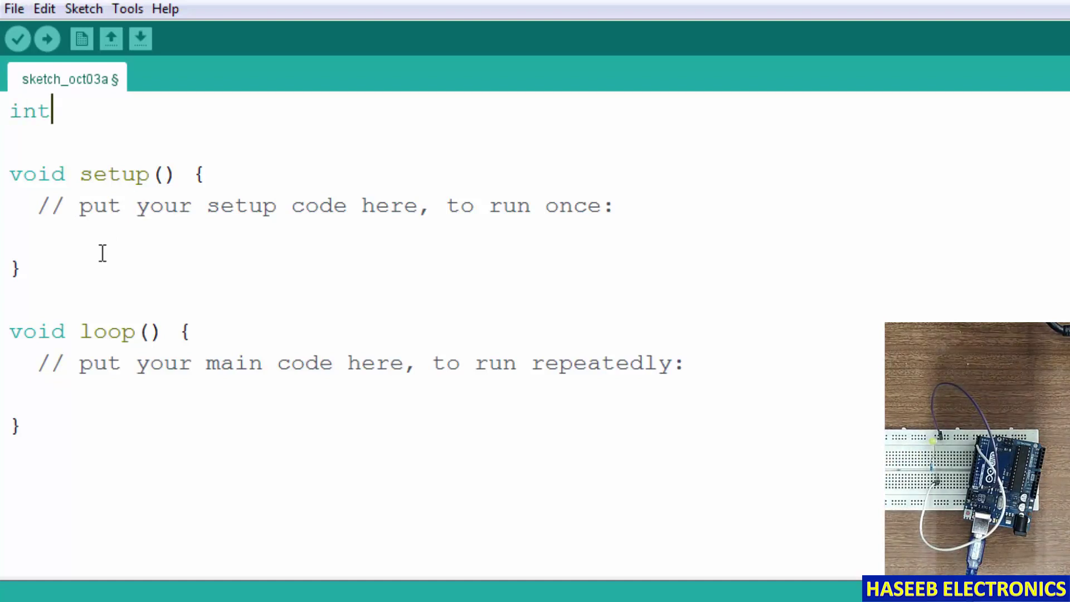
text( LED1 = )
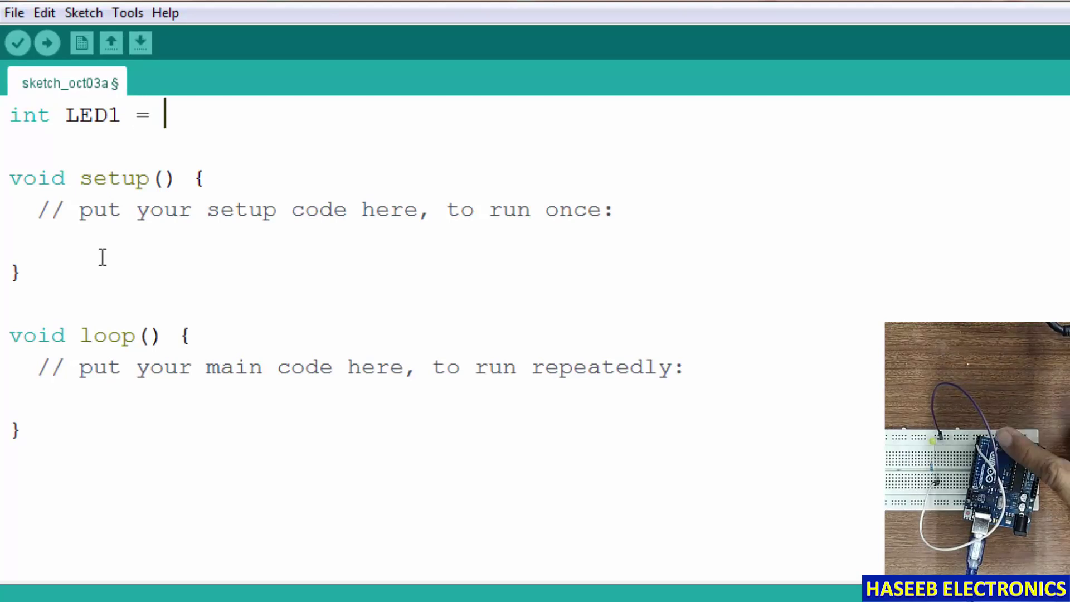
text(2;)
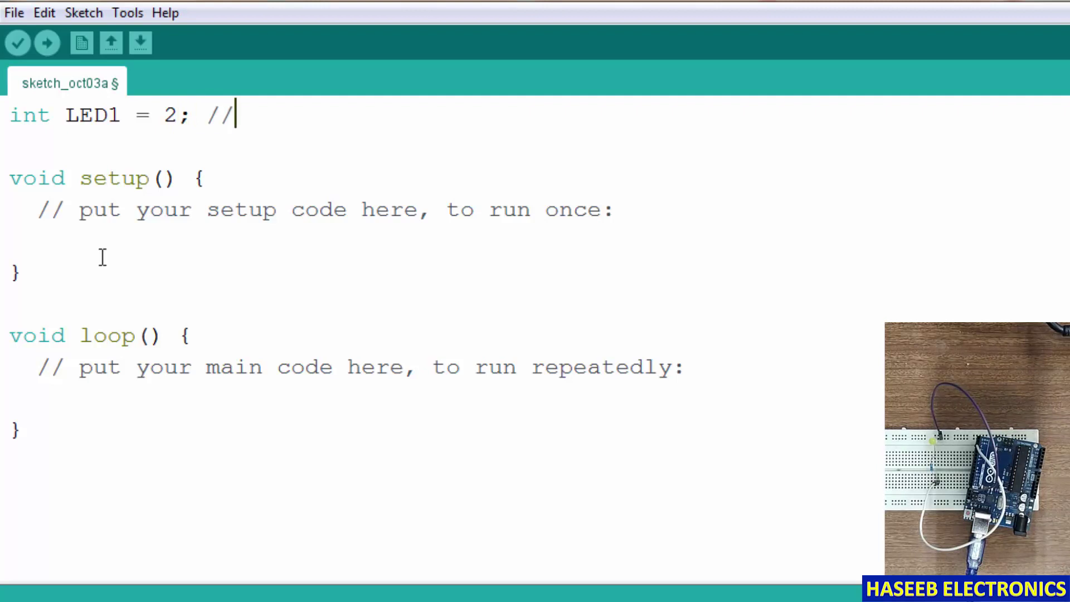
text( // led drive )
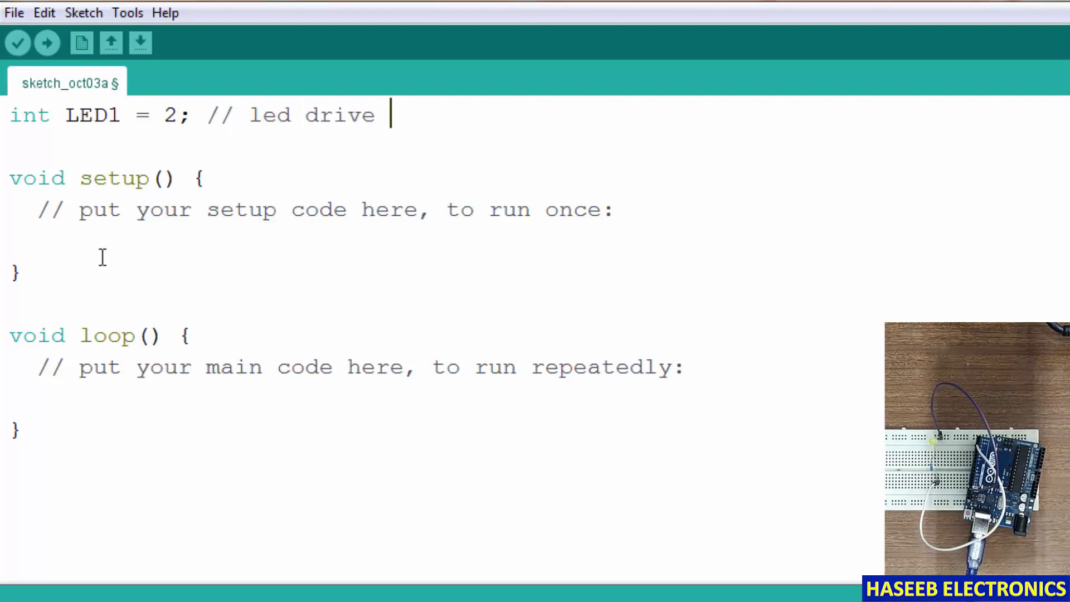
text(pin)
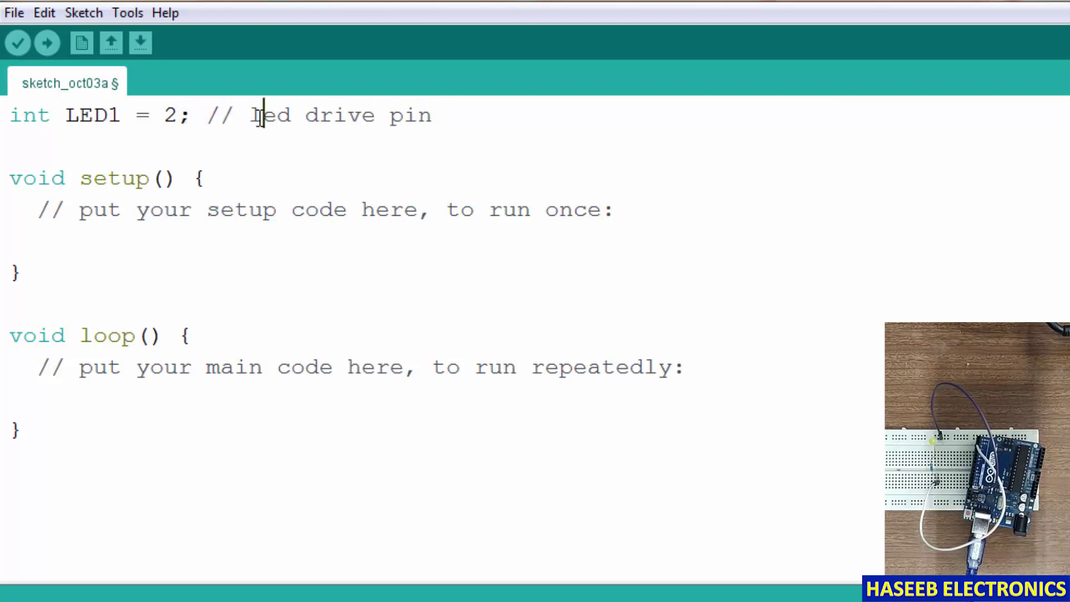
drag(280, 115, 442, 117)
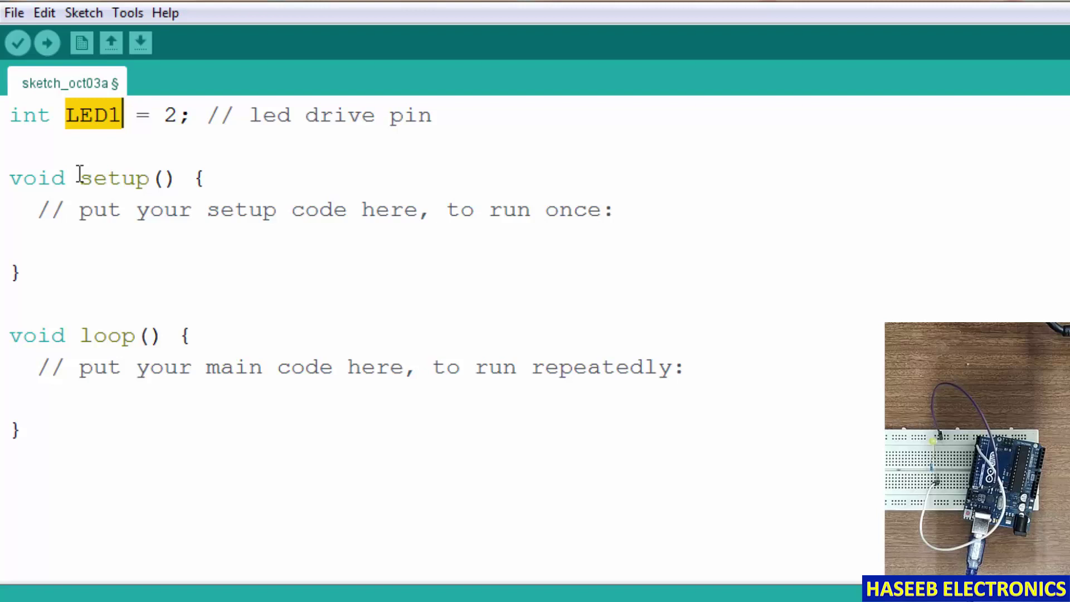
Add pinMode(LED1, OUTPUT); in setup() and digitalWrite(LED1,HIGH); with delay( in loop()
click(72, 234)
key(Tab)
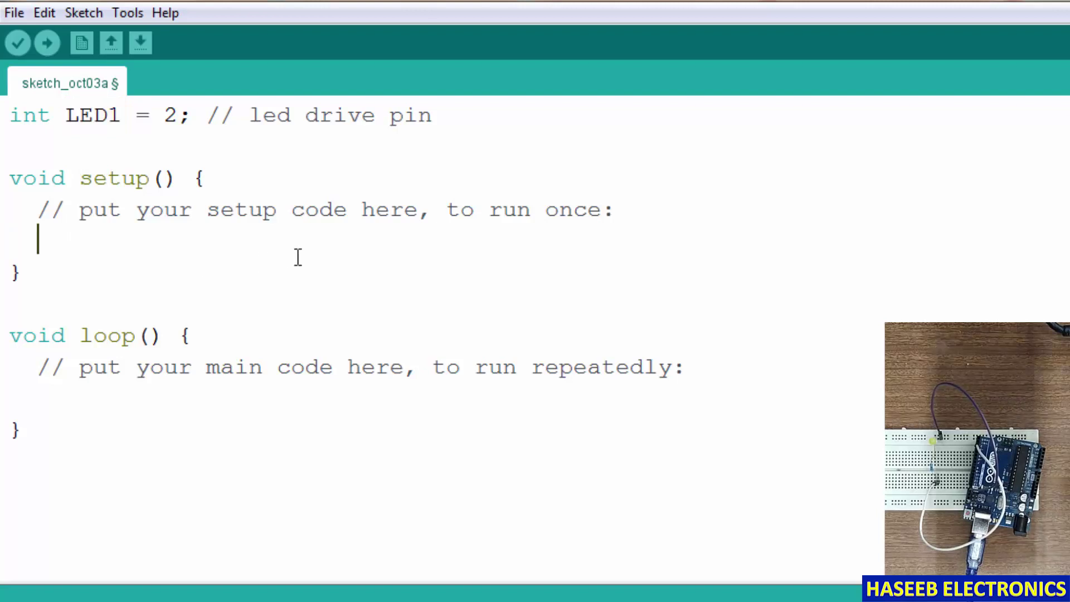
text(pinMode)
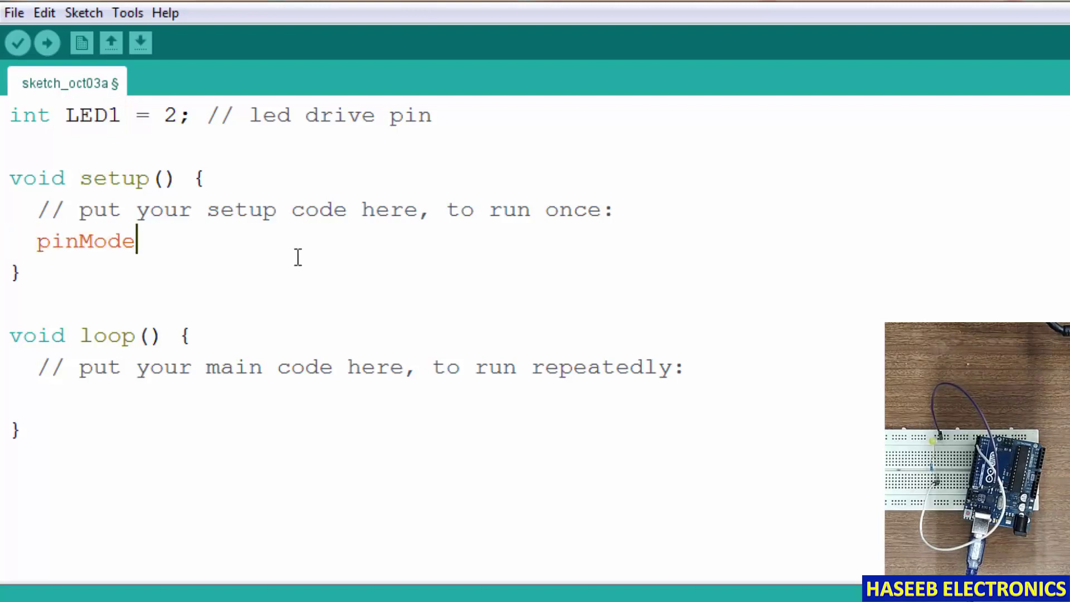
text((LED1)
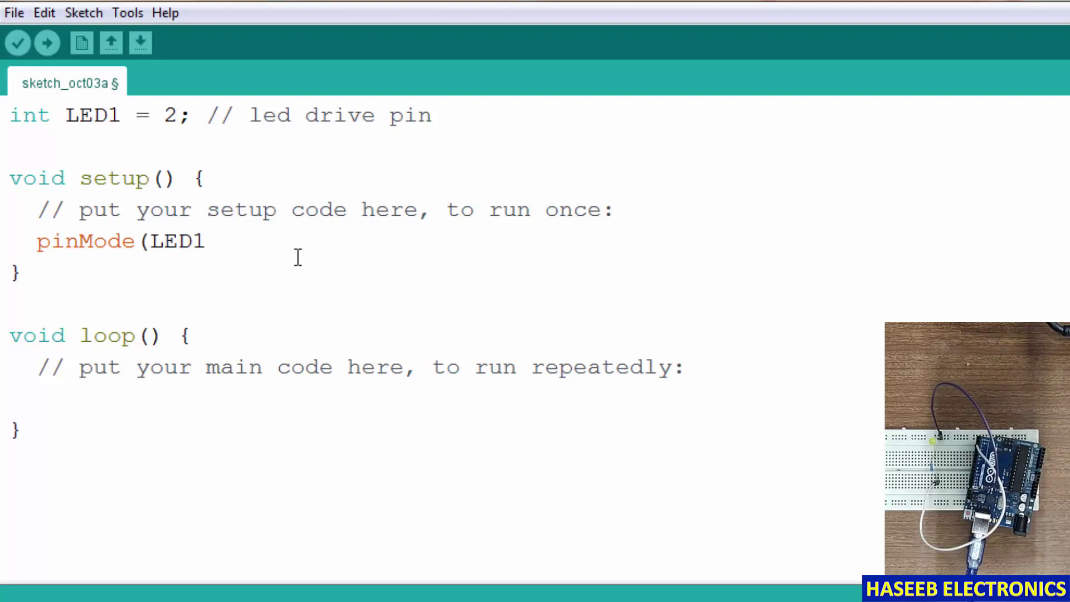
text(, OUTPUT)
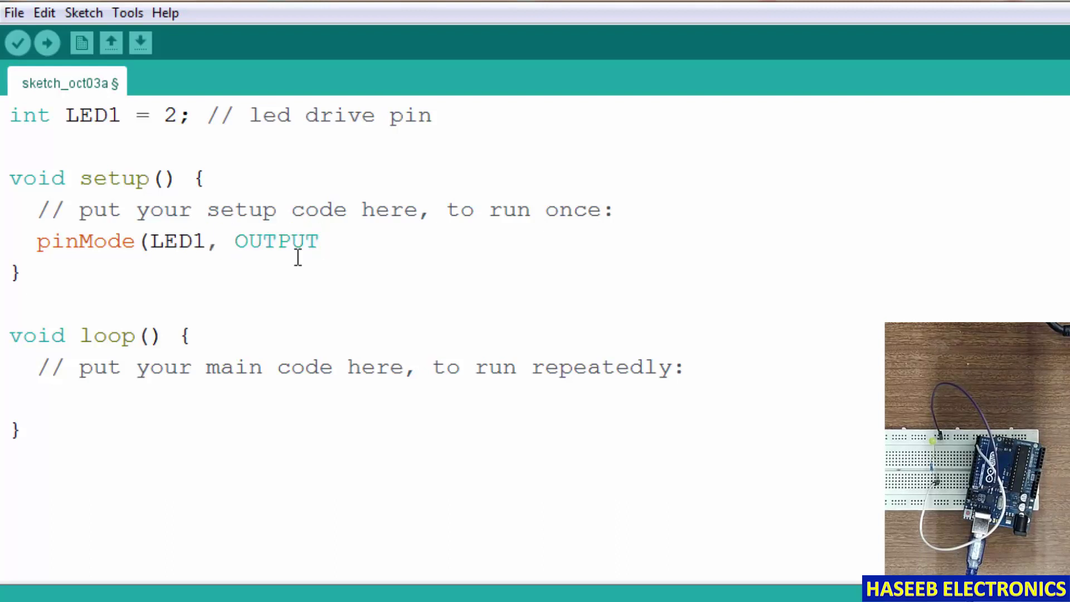
text();)
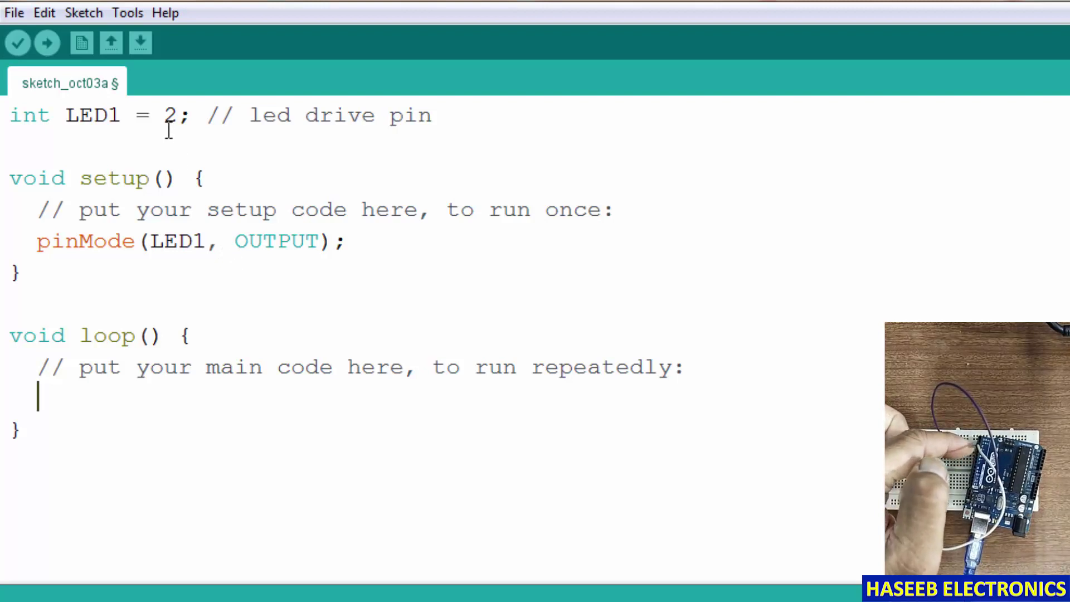
double_click(191, 235)
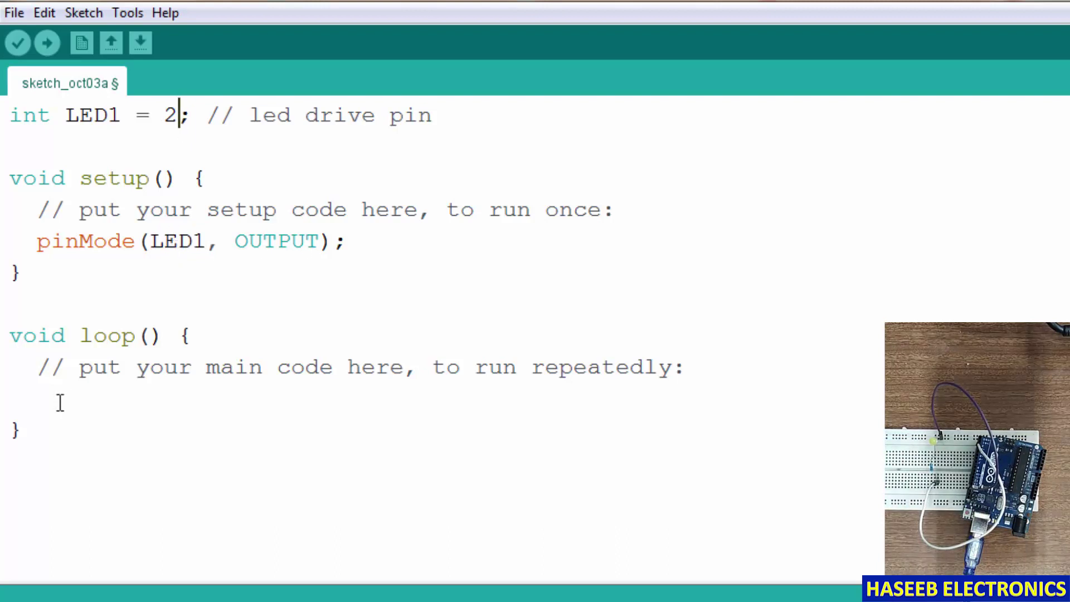
text(d)
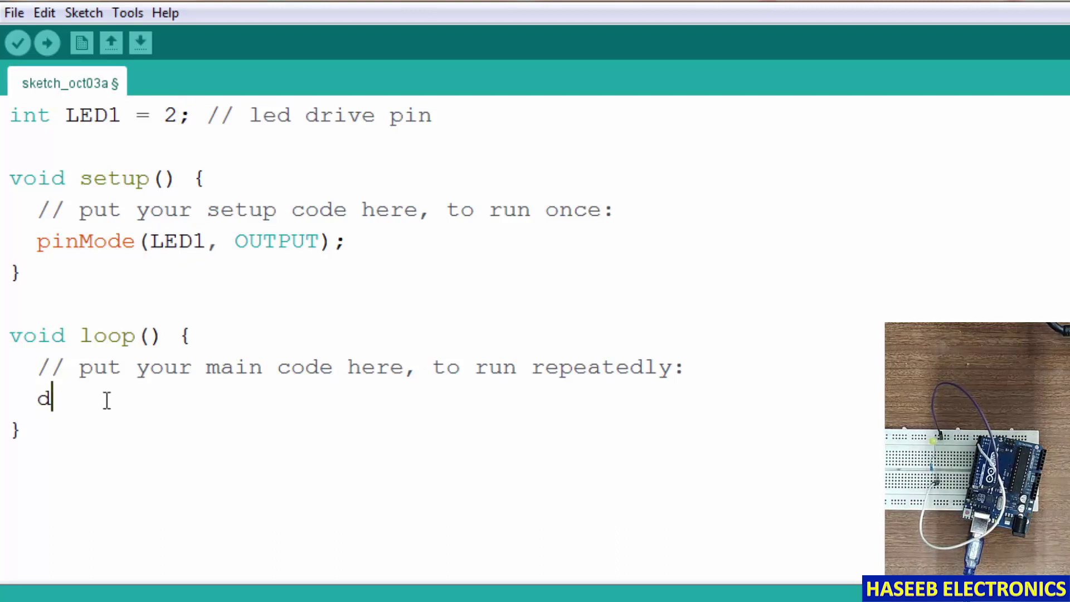
text(te(LED1,HIGH)
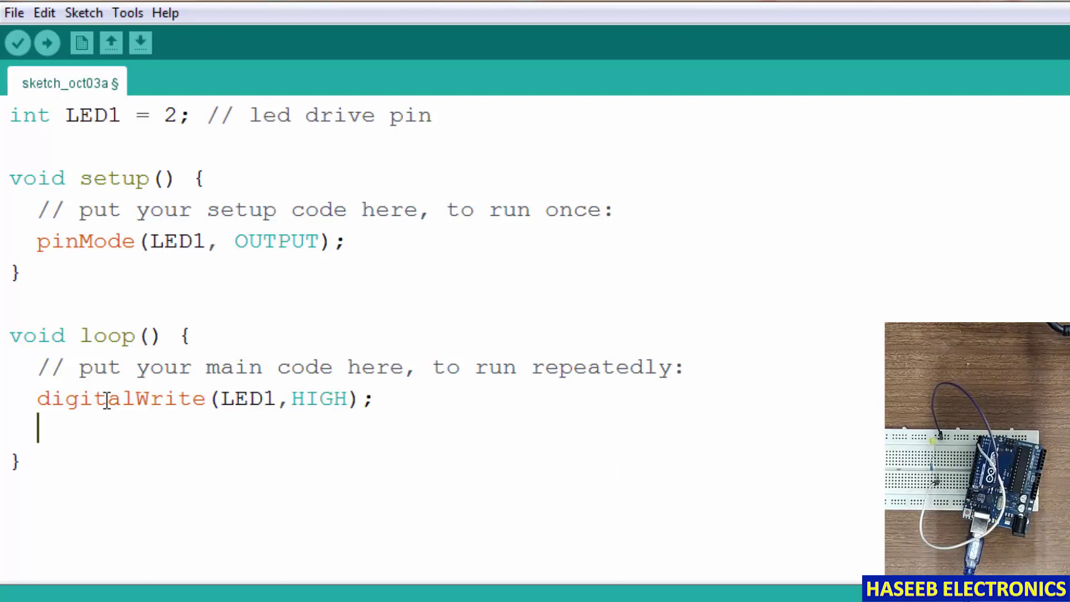
text(delay()
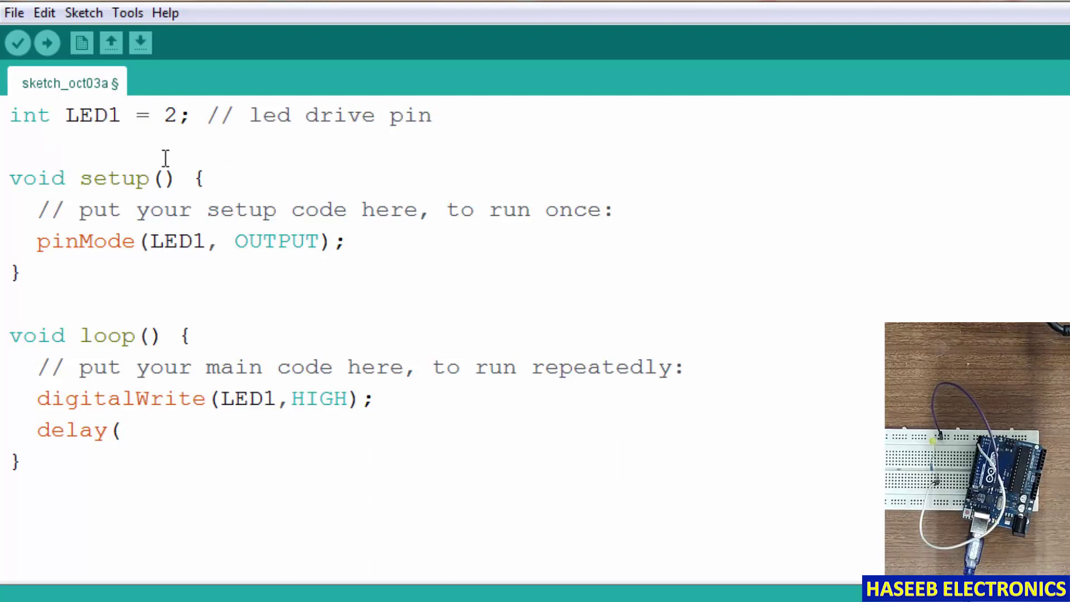
Declare int onDelay = (1000); and int offDelay = (10000); below LED1
key(Return)
text(int)
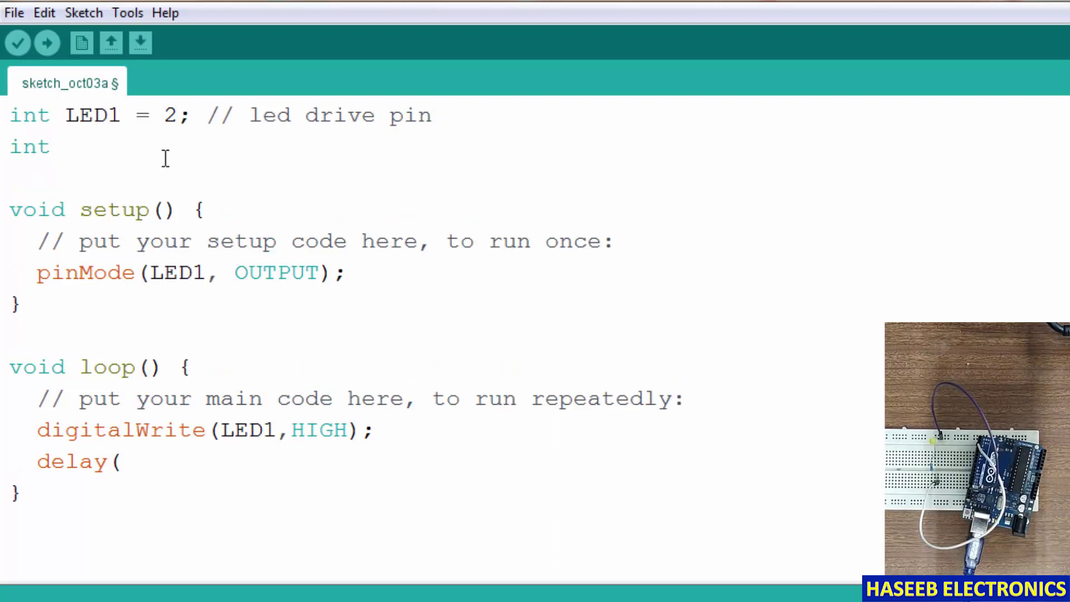
text( on)
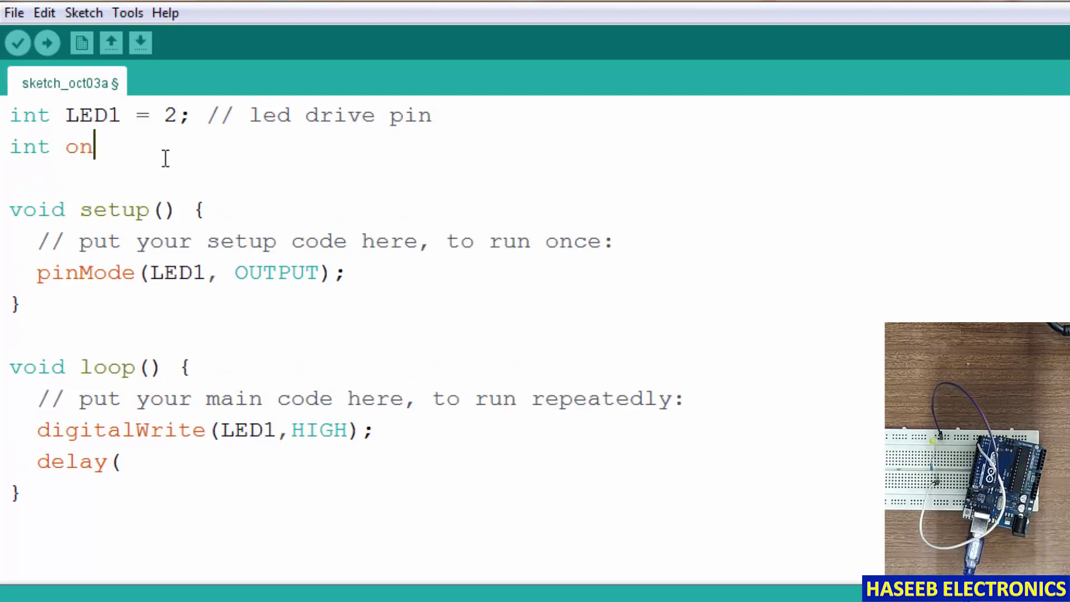
text(Delay = (1000)
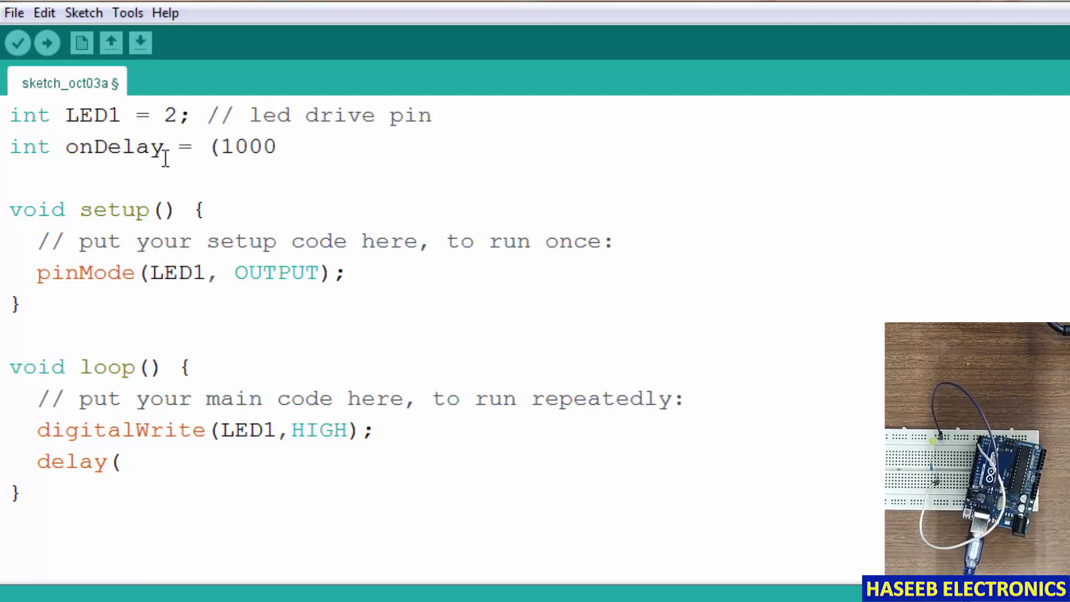
text();)
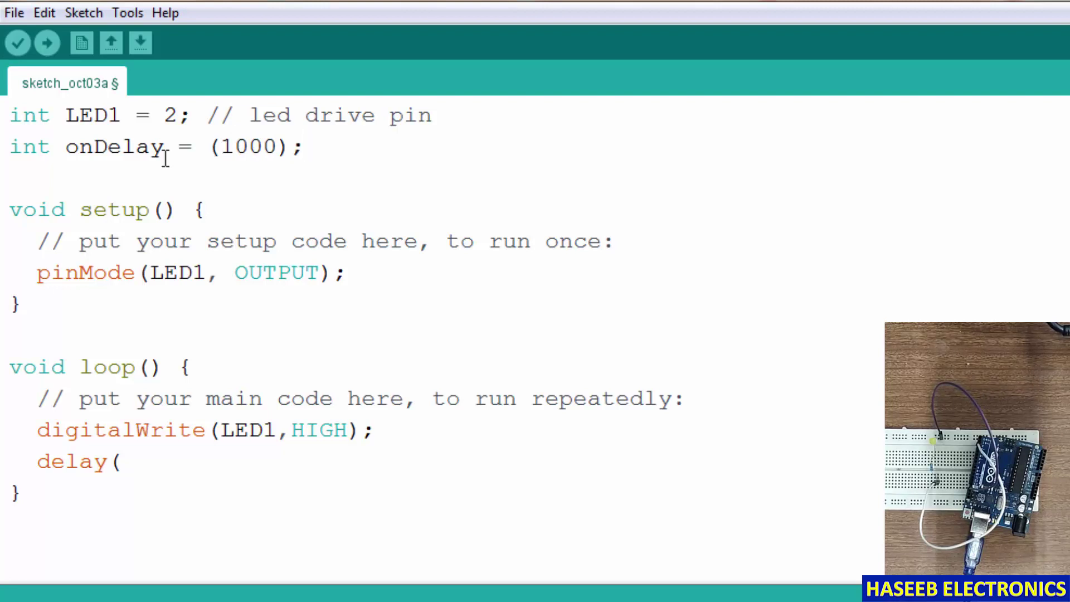
key(Return)
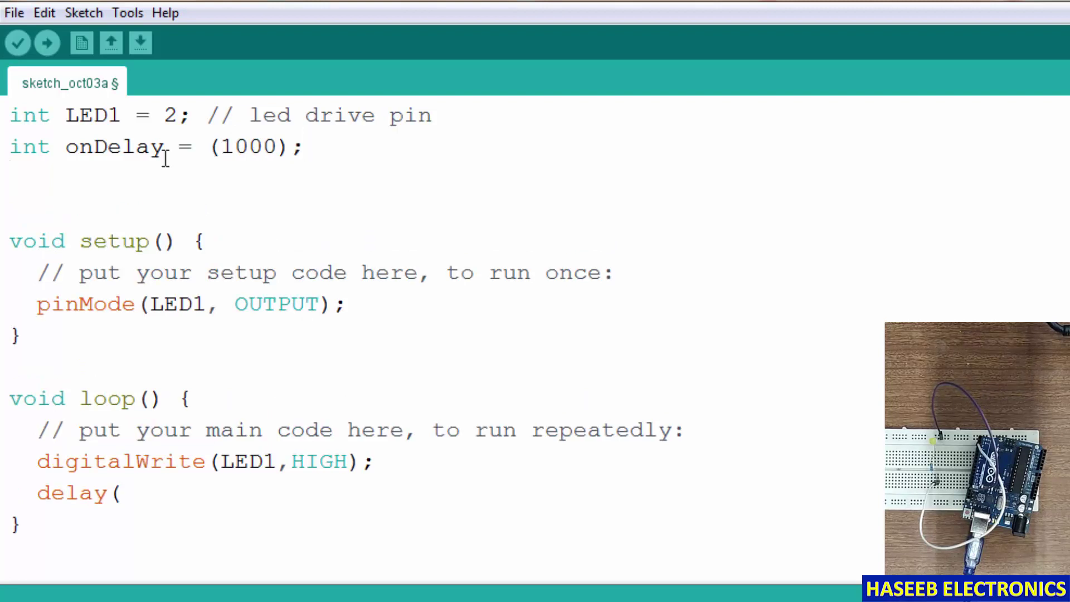
text(int)
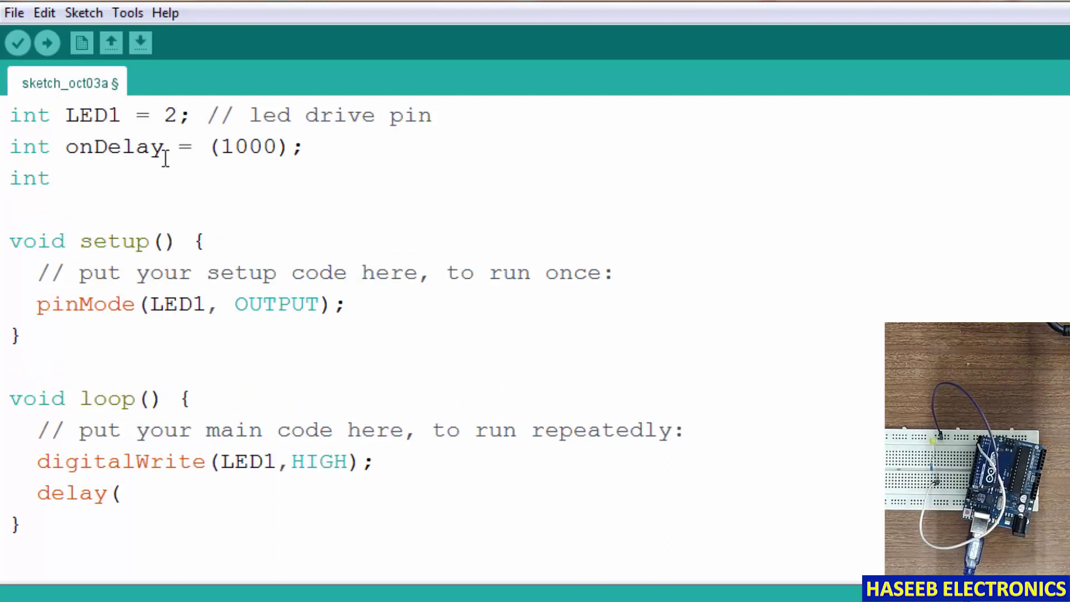
text( offD)
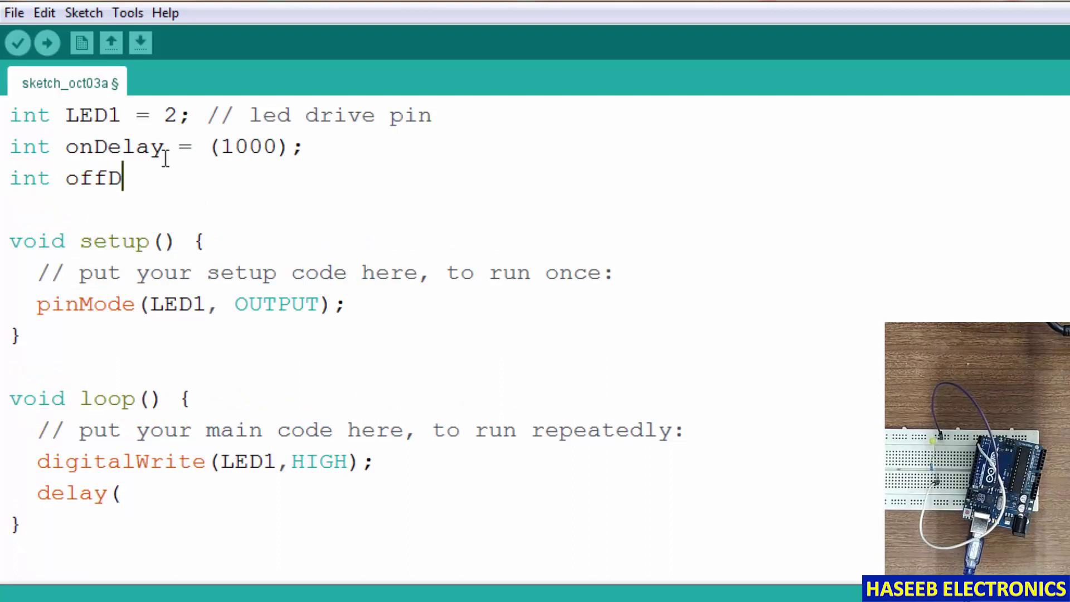
text(elay)
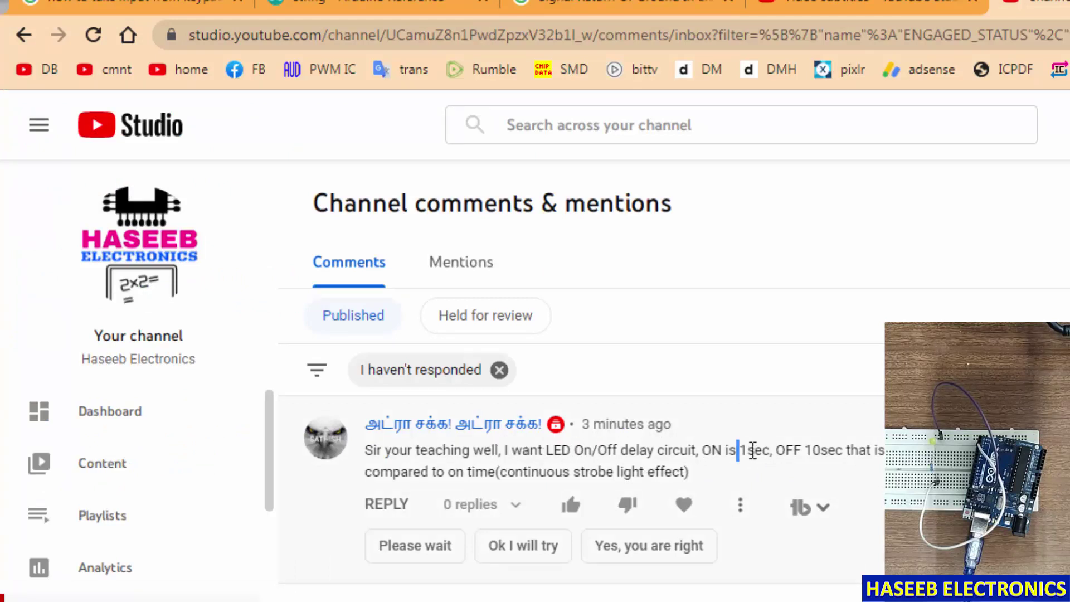
mouse_move(752, 450)
mouse_down()
mouse_move(772, 450)
mouse_move(750, 452)
mouse_up()
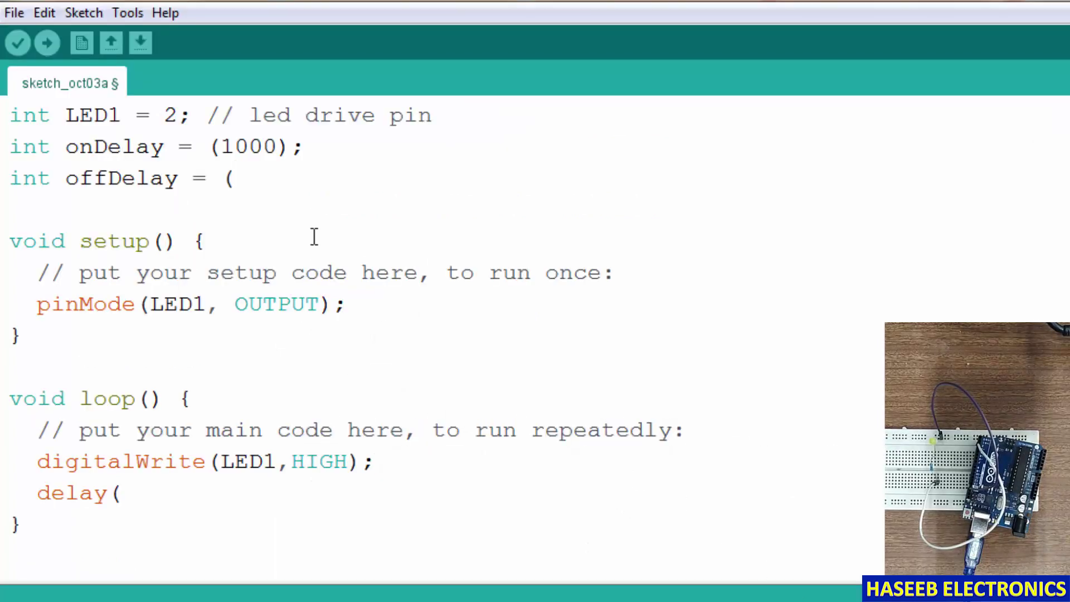
text(10000);)
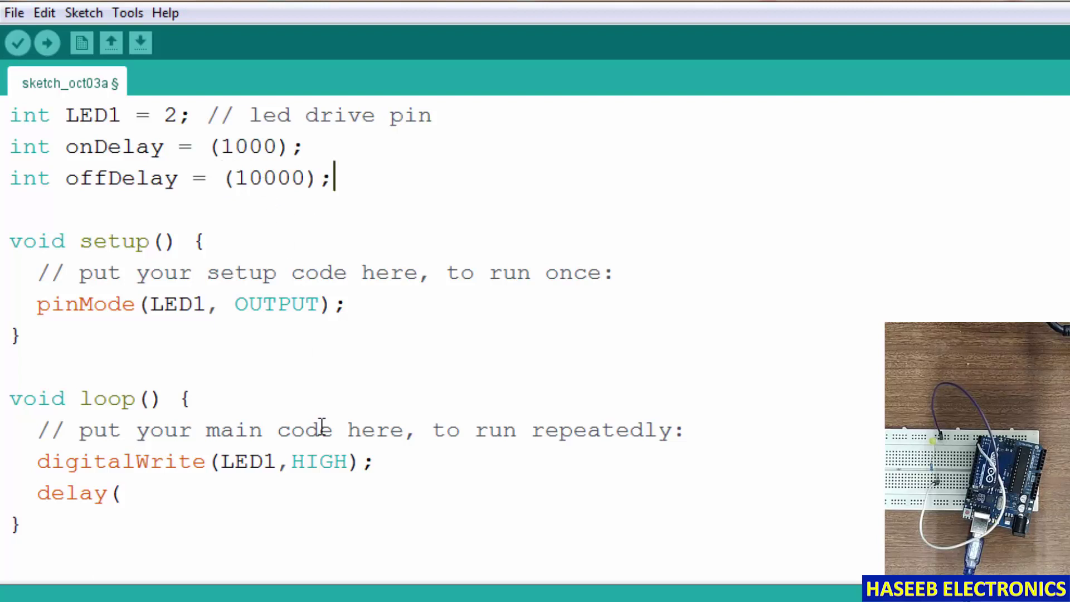
Complete the first delay call as delay(onDelay); using the copied onDelay name
double_click(107, 147)
key(ctrl+c)
click(139, 494)
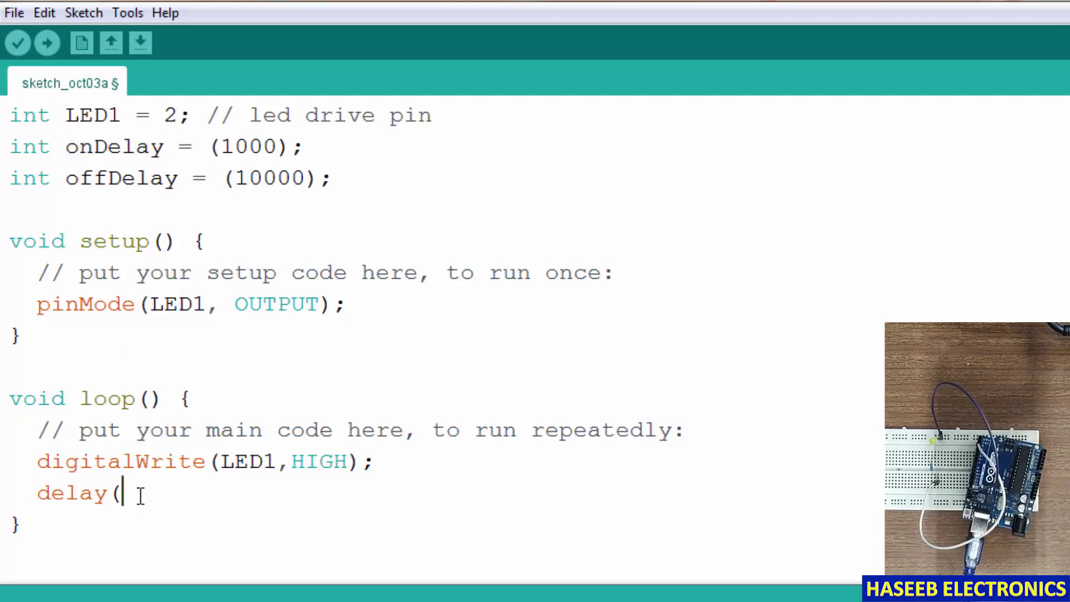
key(ctrl+v)
text())
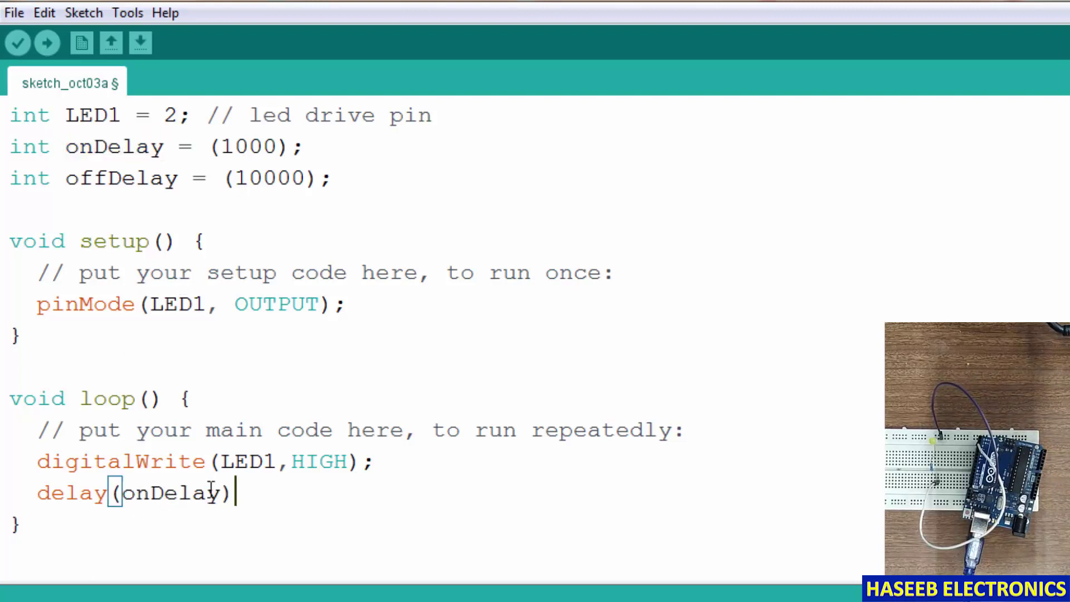
text(;)
key(Return)
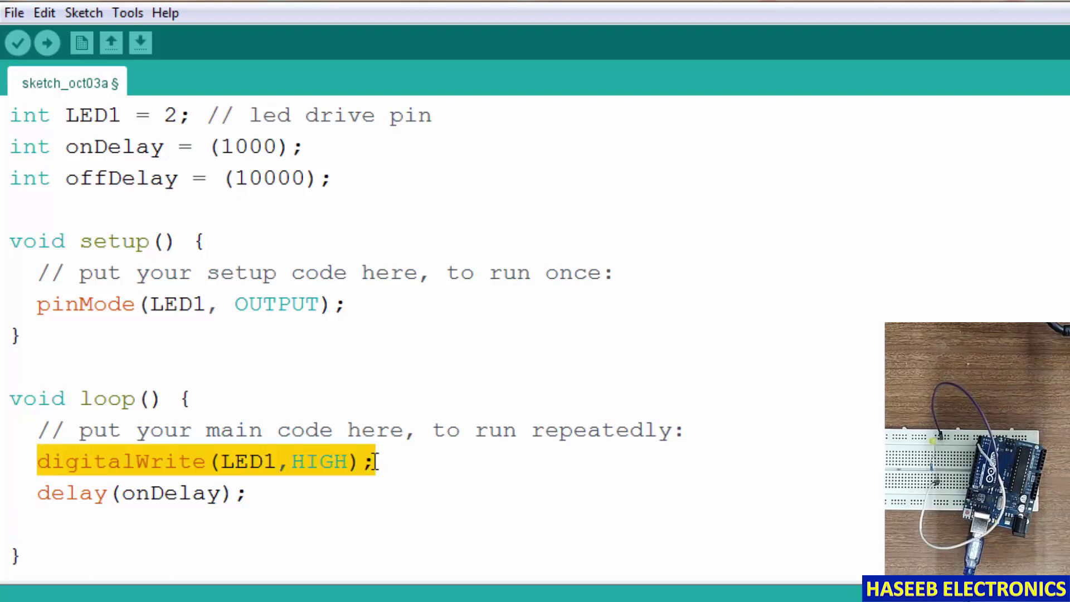
Add digitalWrite(LED1,LOW); and delay(offDelay); to finish the loop cycle
text(digitalWrite(LED1,HIGH);)
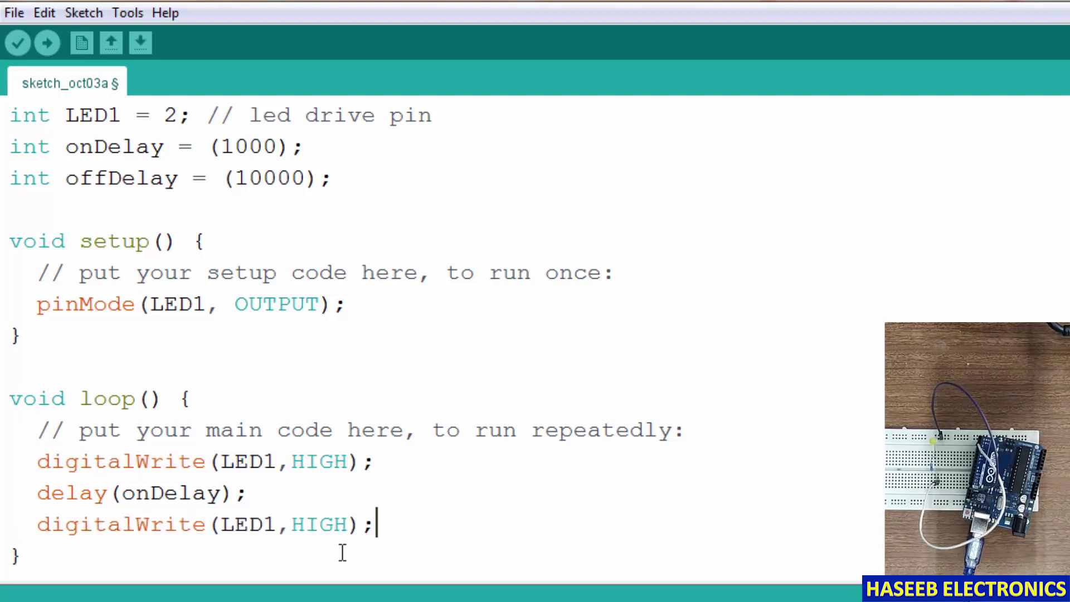
double_click(339, 526)
text(LOW)
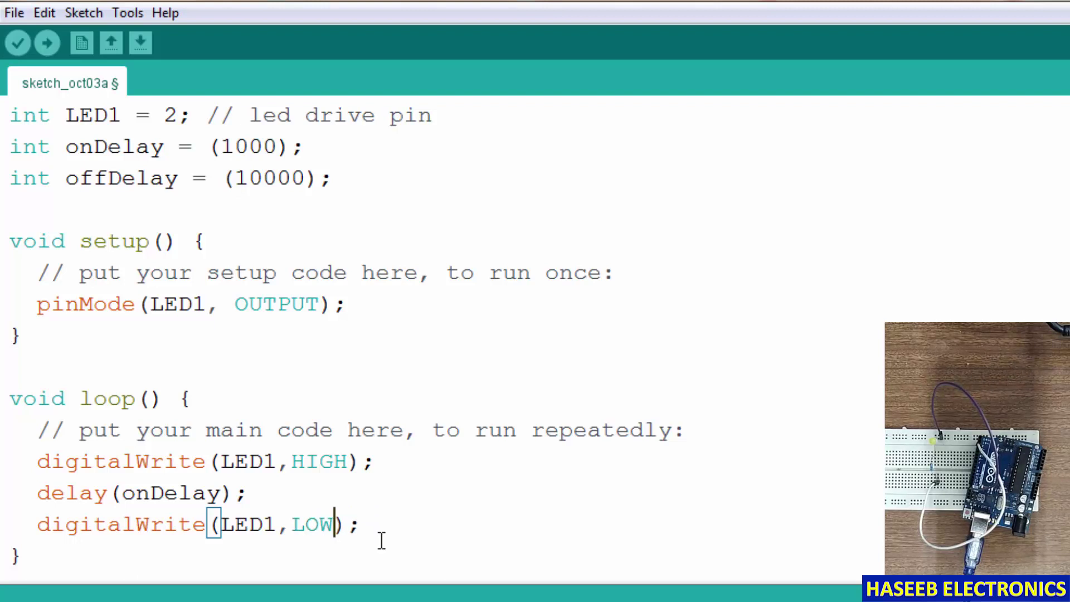
key(Return)
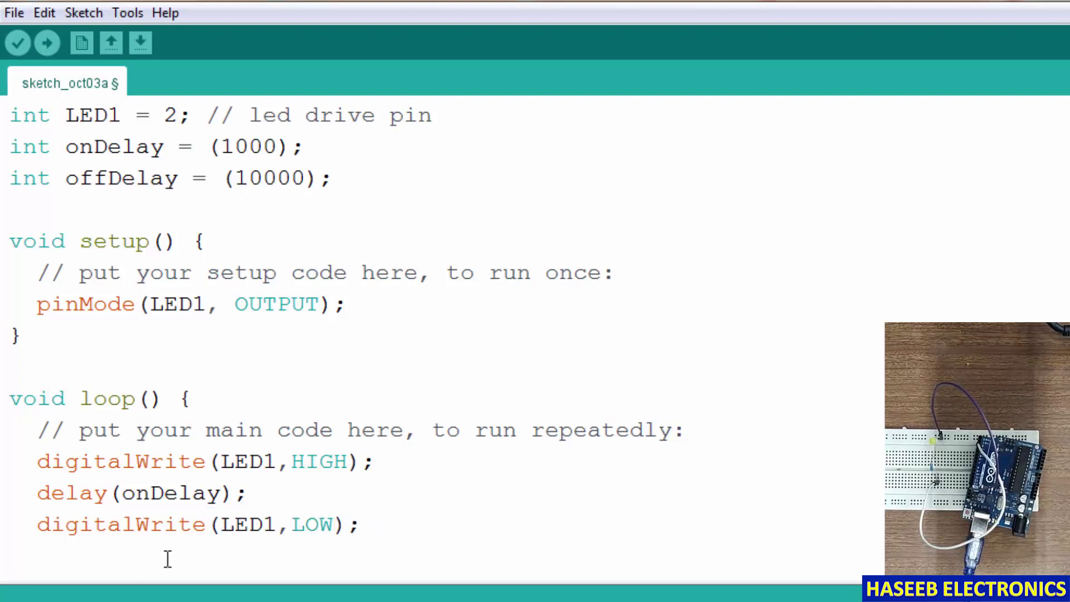
text(delay()
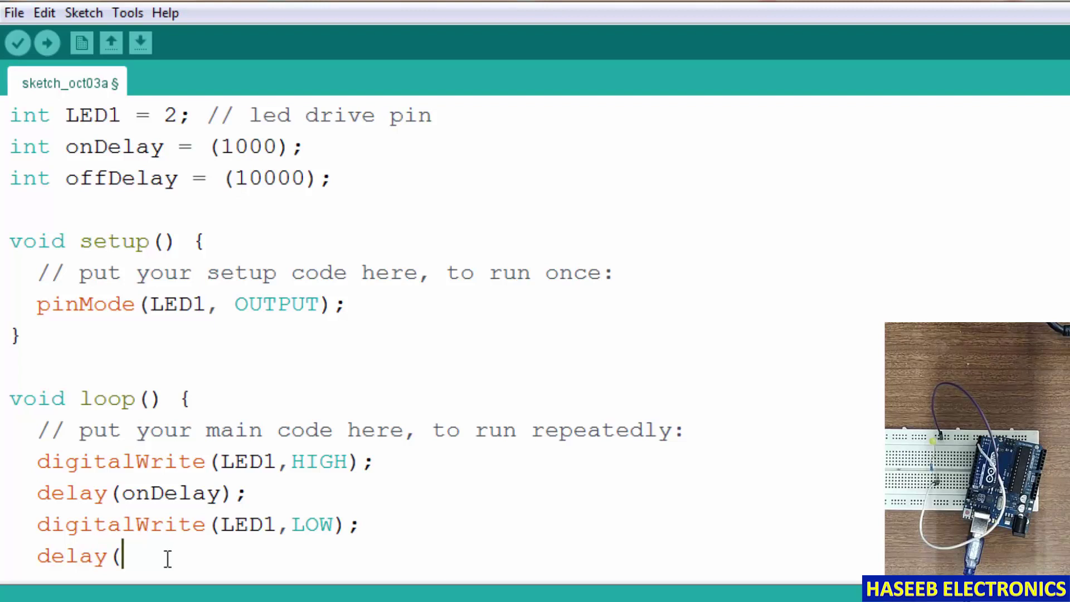
text(offDelay)
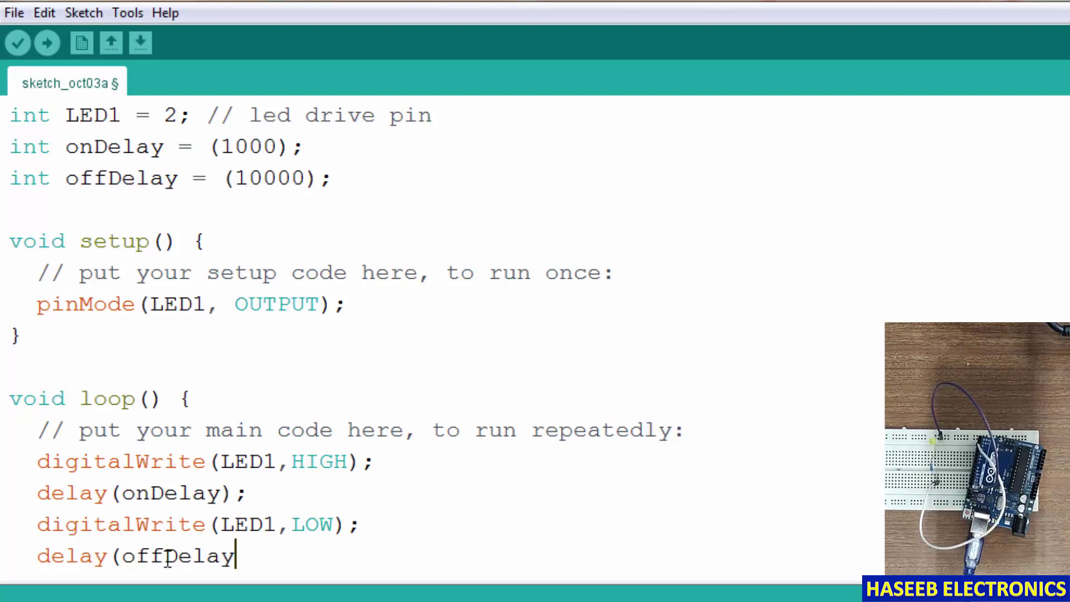
text();)
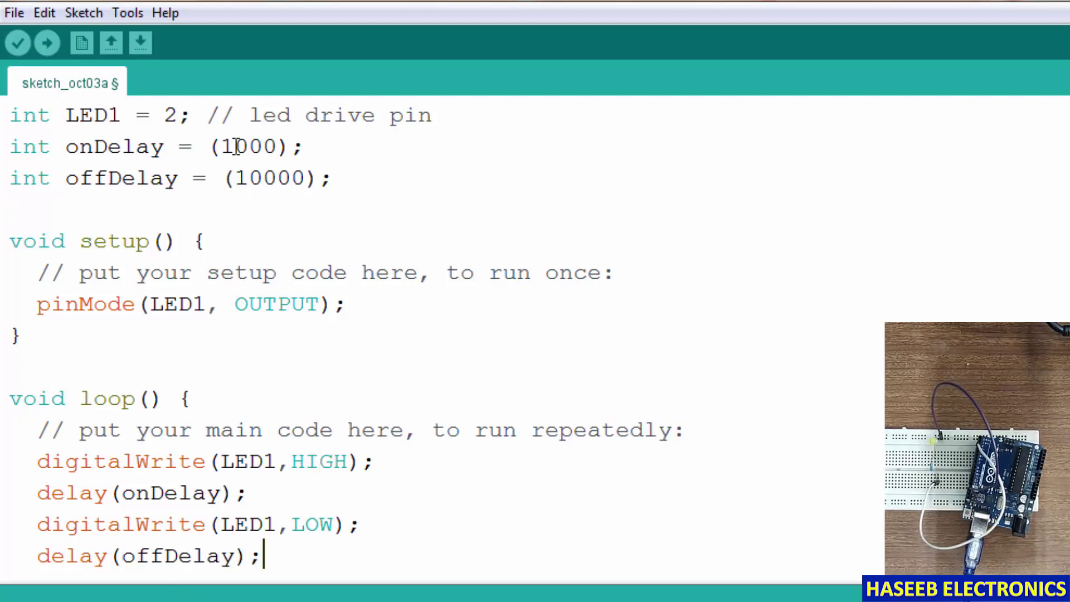
click(276, 144)
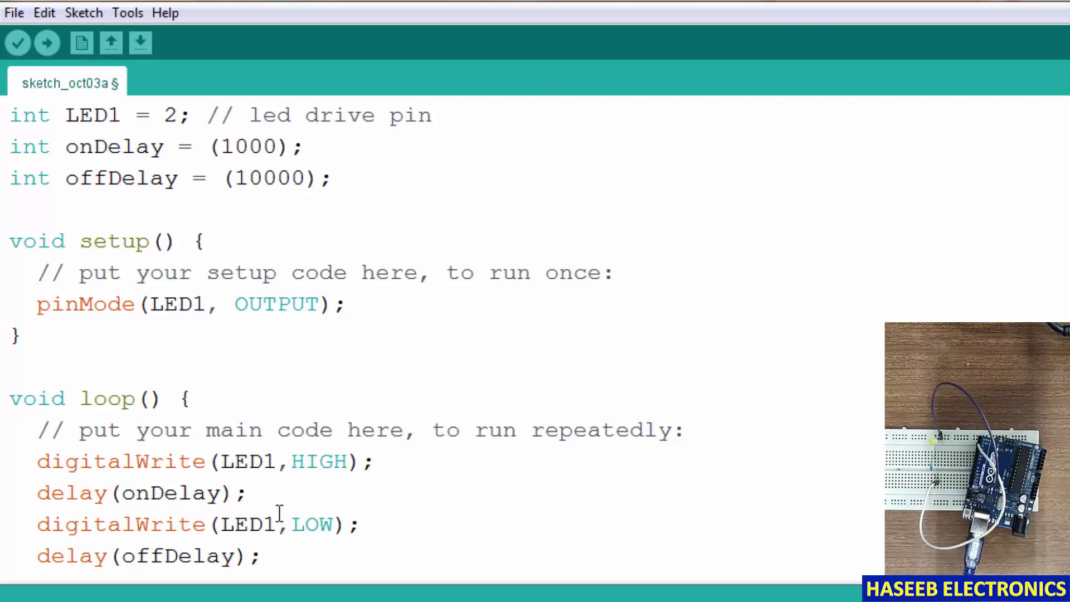
scroll(280, 513, down, 1)
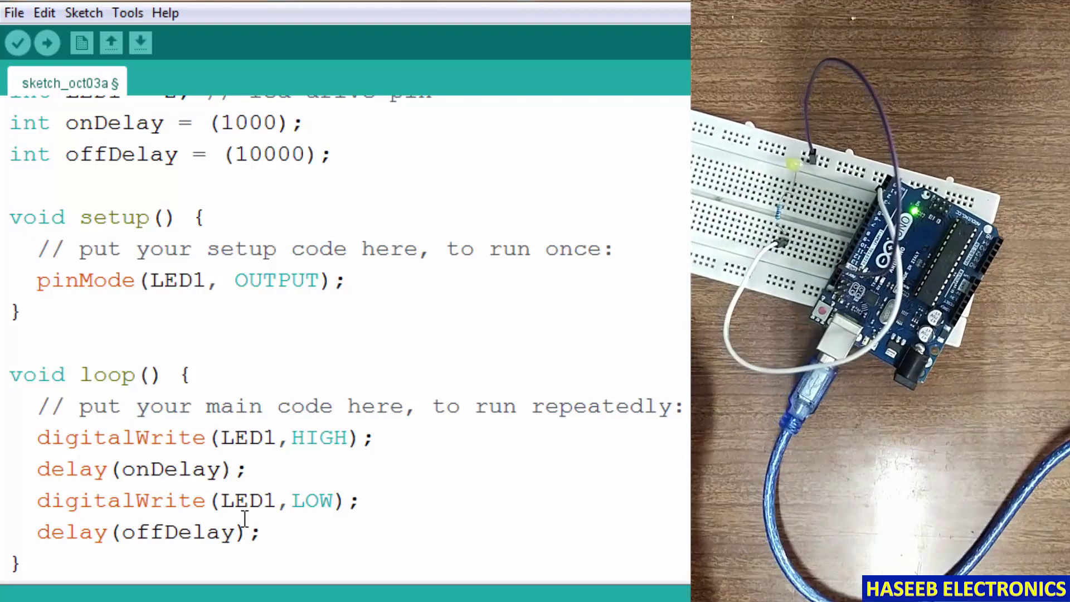
Confirm Arduino Uno on COM3 under Tools, then upload the sketch saved as LED_Strobe_light
click(125, 13)
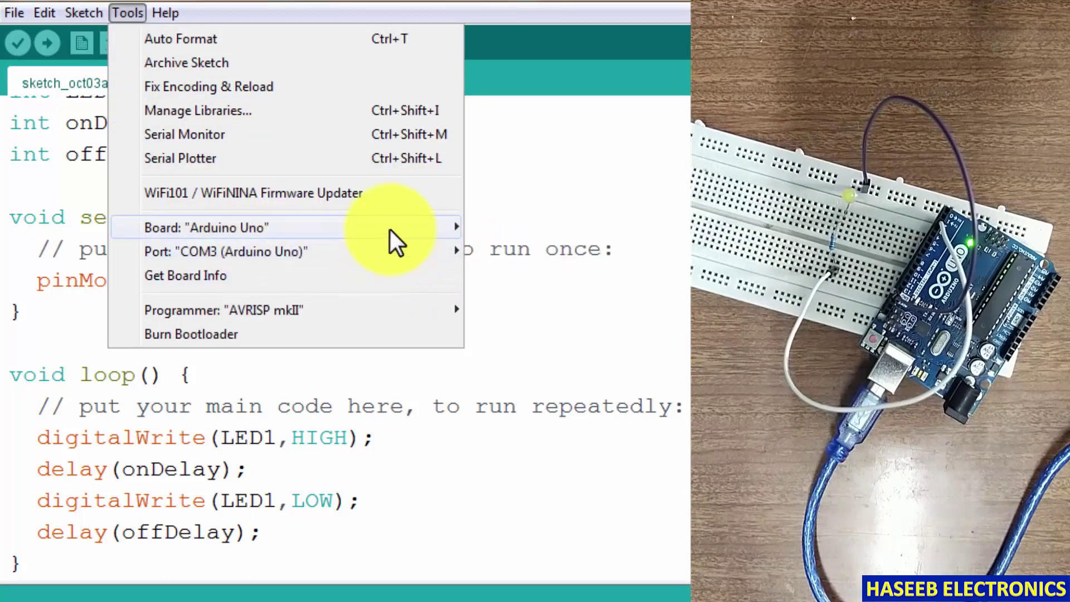
mouse_move(206, 227)
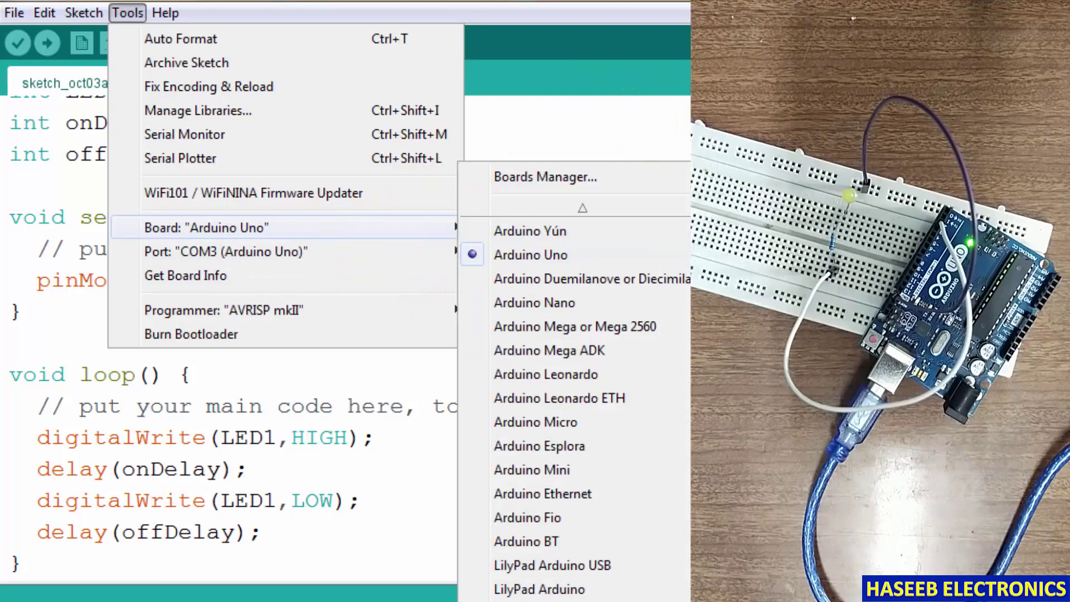
click(530, 256)
click(51, 42)
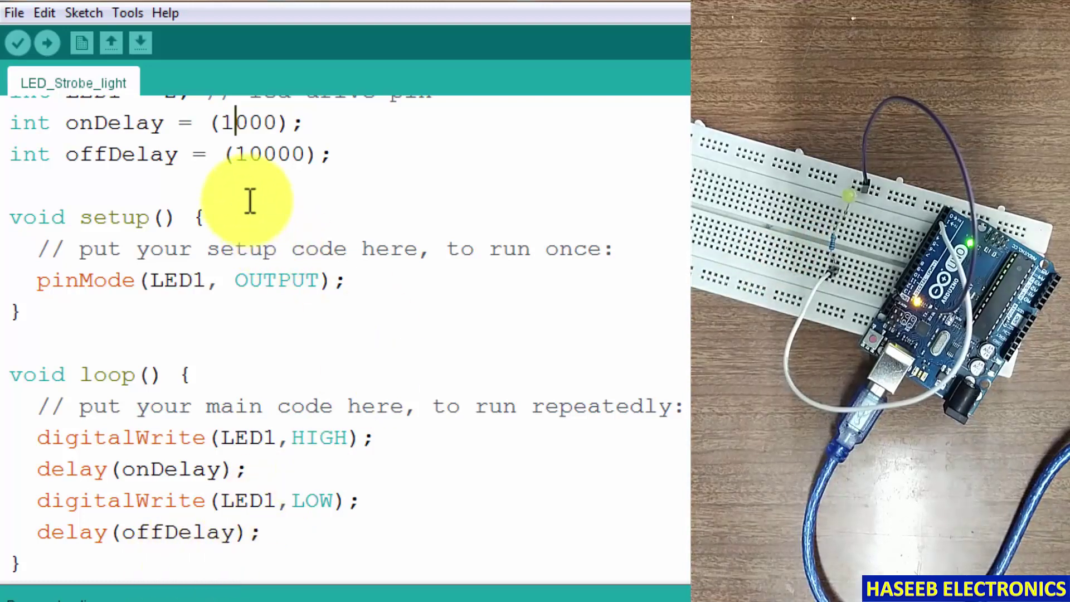
scroll(251, 201, up, 1)
Shorten onDelay to 100 and offDelay to 1000 and upload the sketch
click(265, 148)
key(BackSpace)
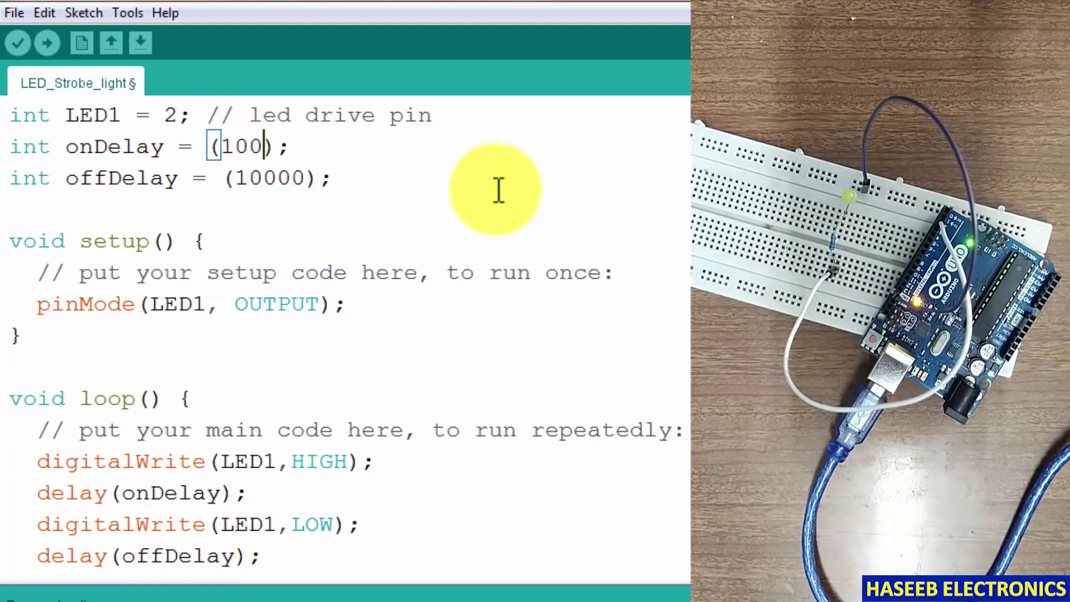
click(294, 178)
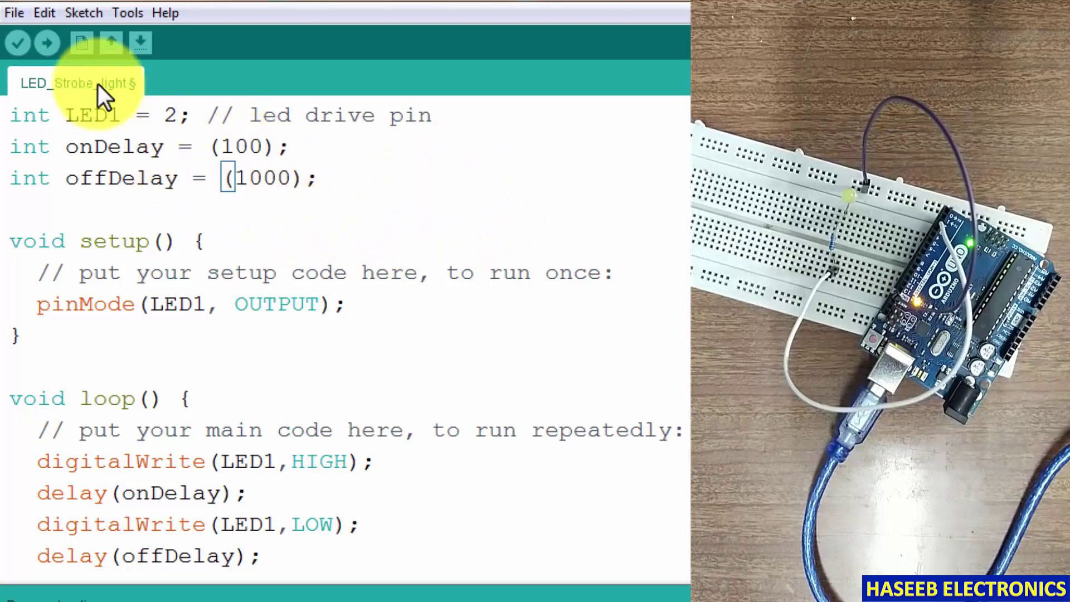
click(48, 41)
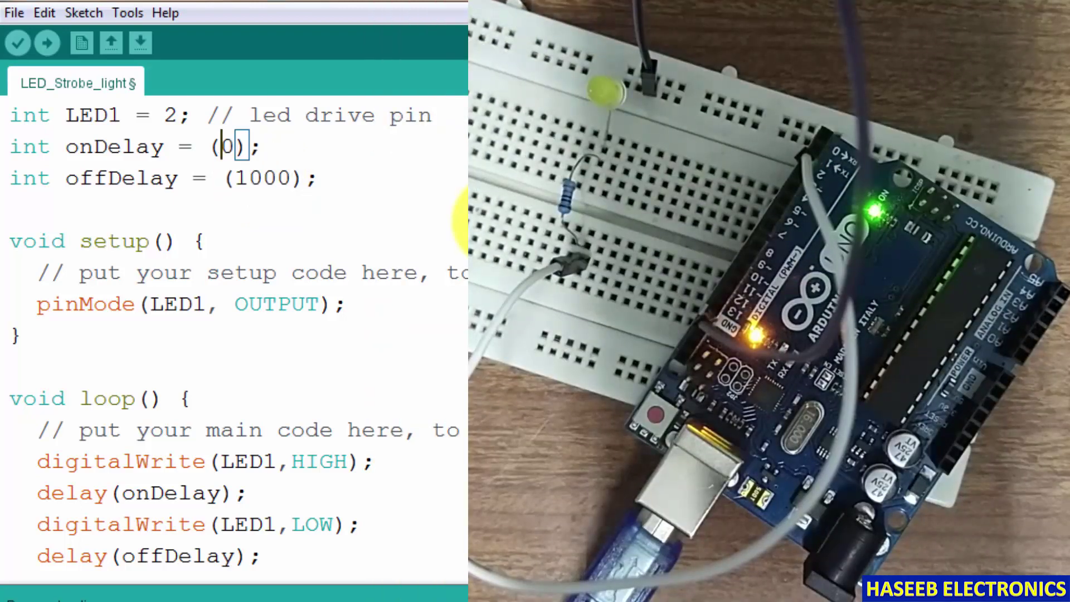
Set offDelay to 500 and upload the sketch
key(Down)
key(Delete)
key(Delete)
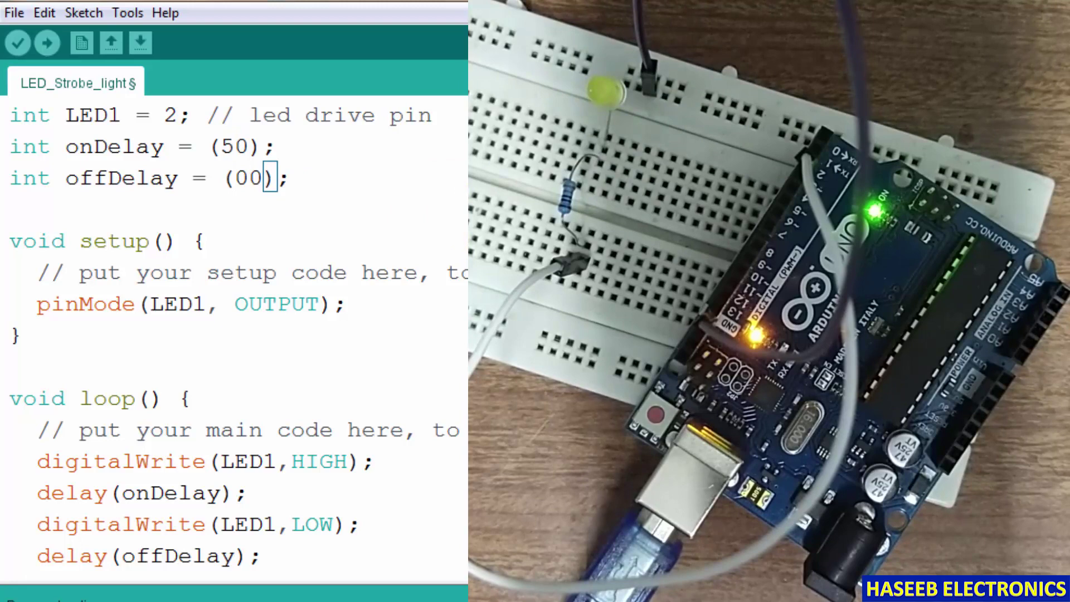
text(5)
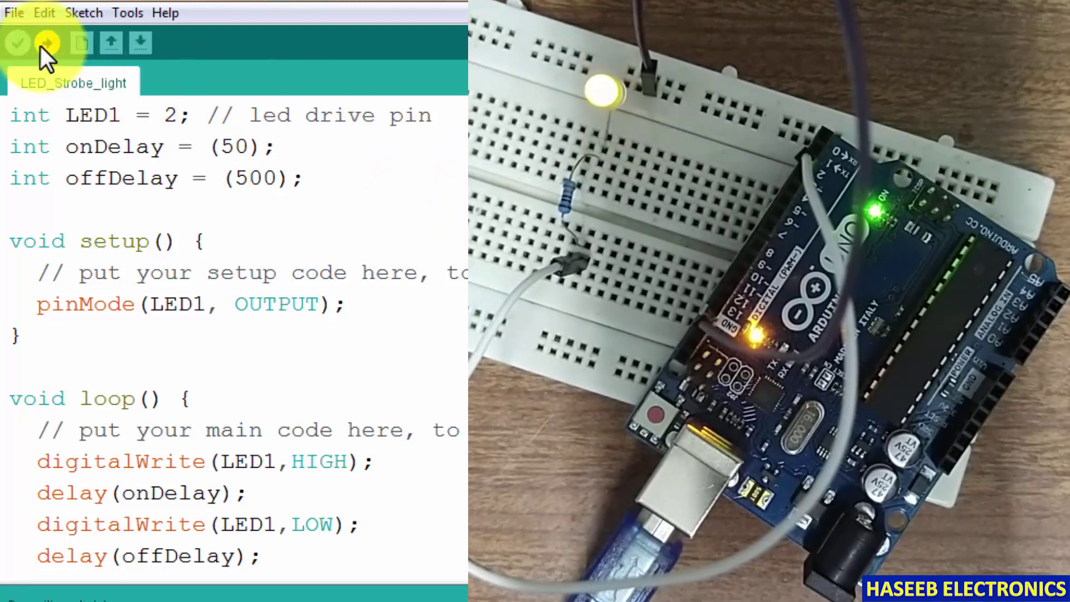
click(43, 44)
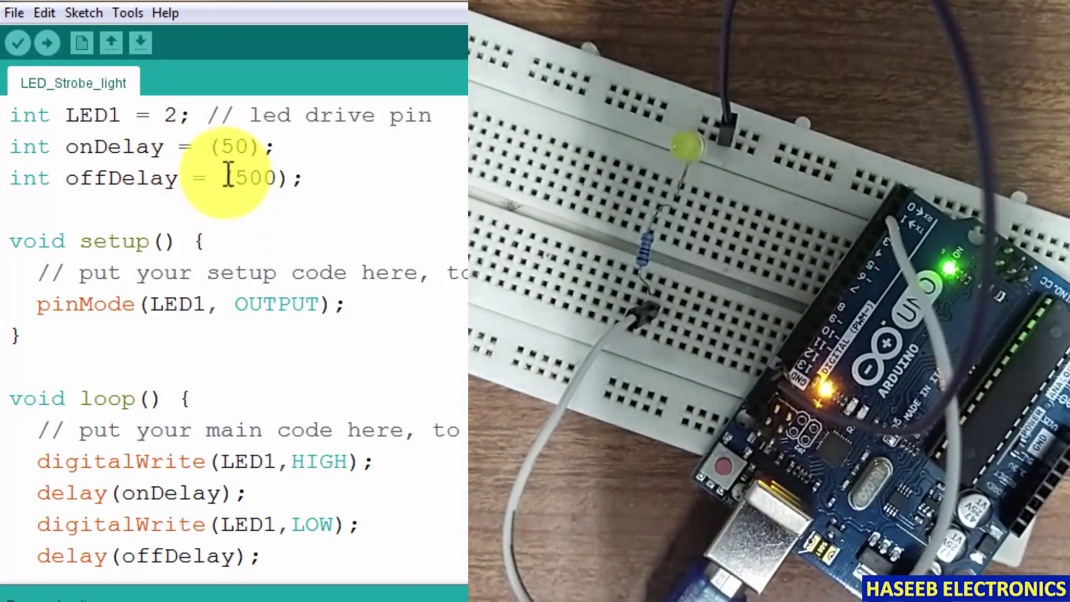
Change offDelay to 1000 and upload again with onDelay at 50
click(249, 178)
key(BackSpace)
text(1)
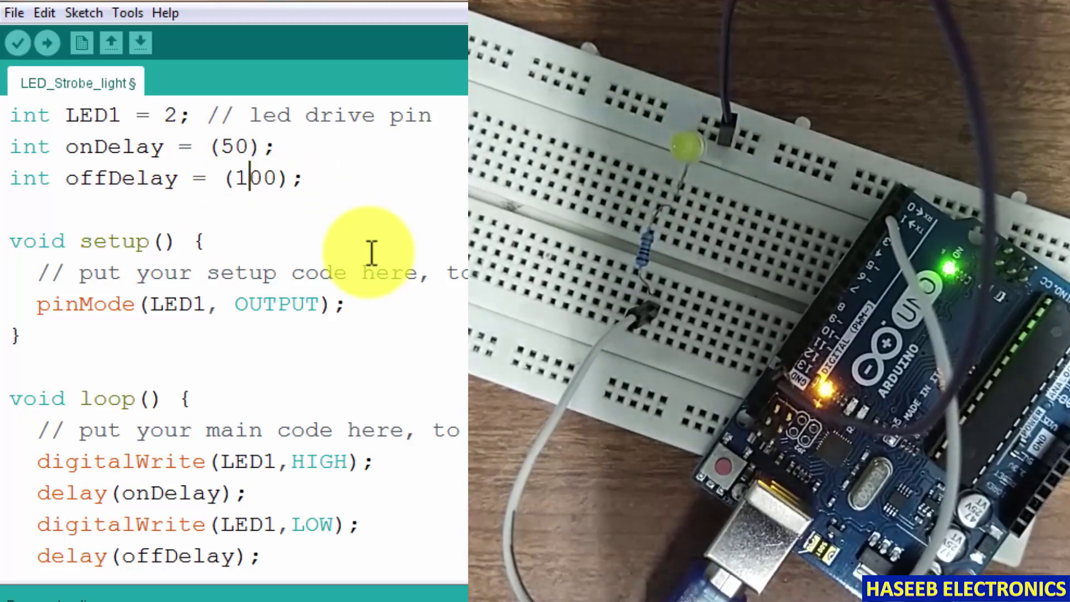
text(0)
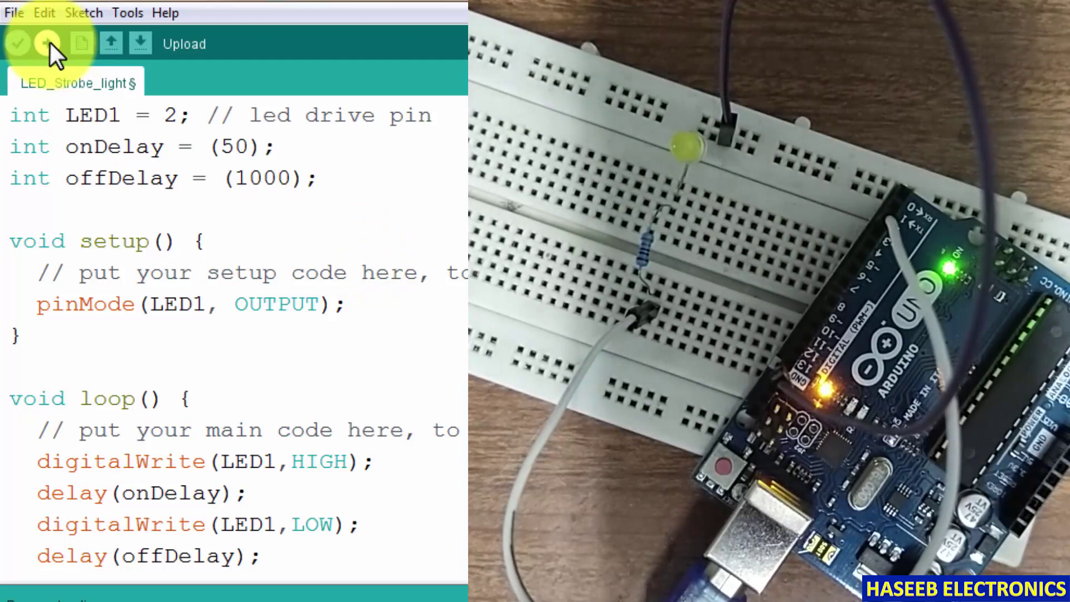
click(48, 43)
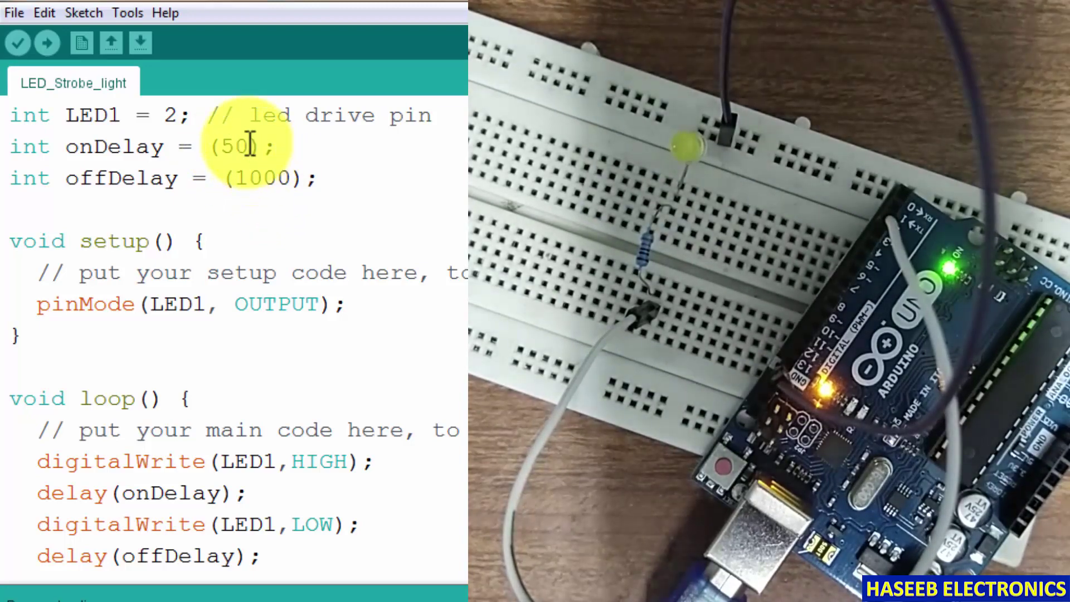
Restore onDelay to 1000 with offDelay 10000 and upload to the Uno
drag(250, 144, 223, 144)
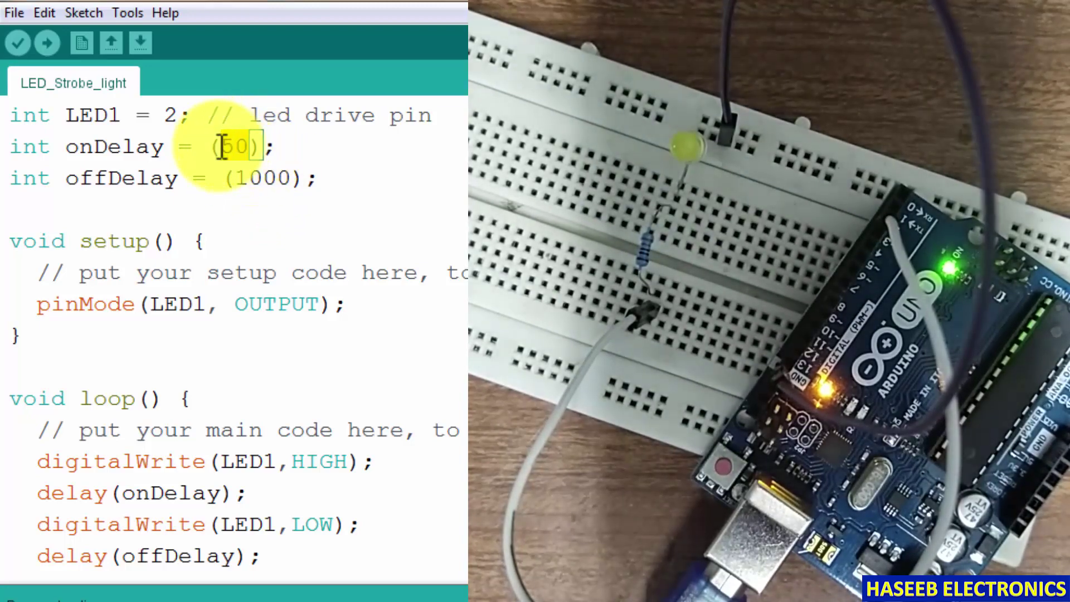
text(10)
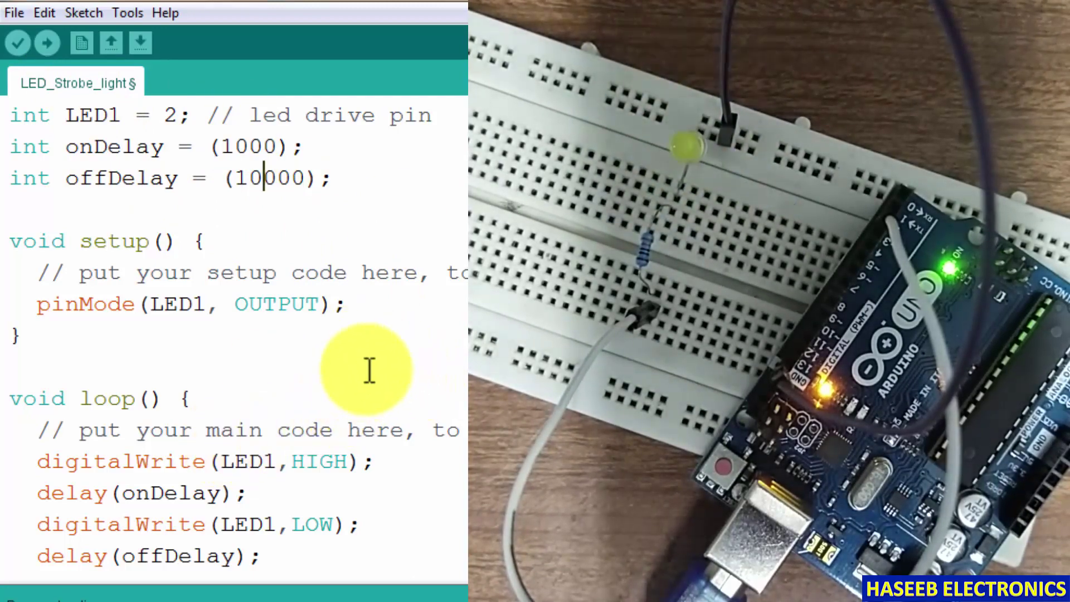
scroll(401, 418, down, 1)
scroll(405, 430, up, 1)
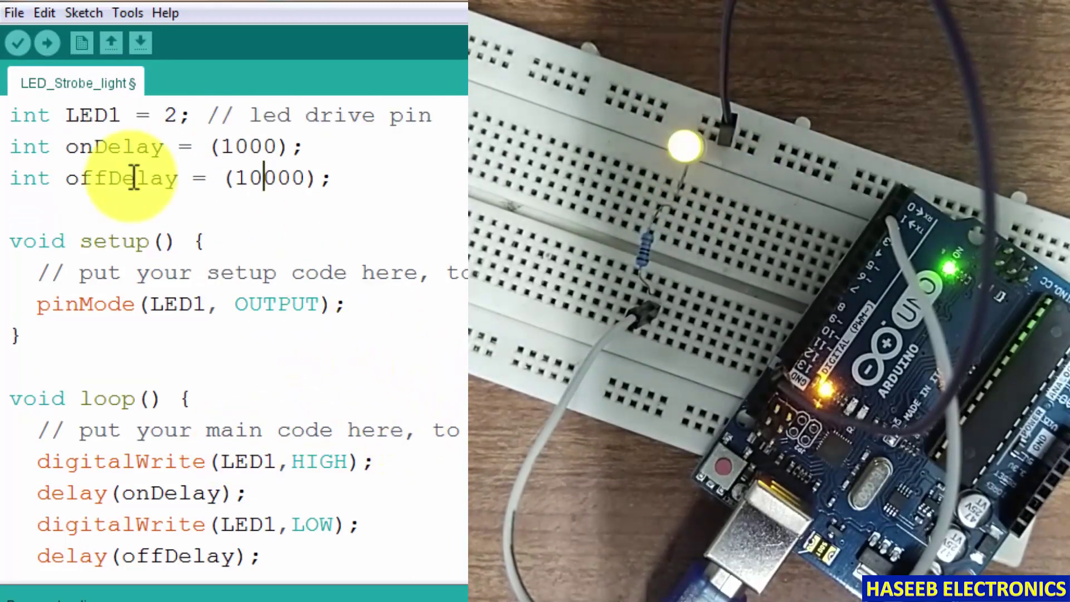
click(47, 42)
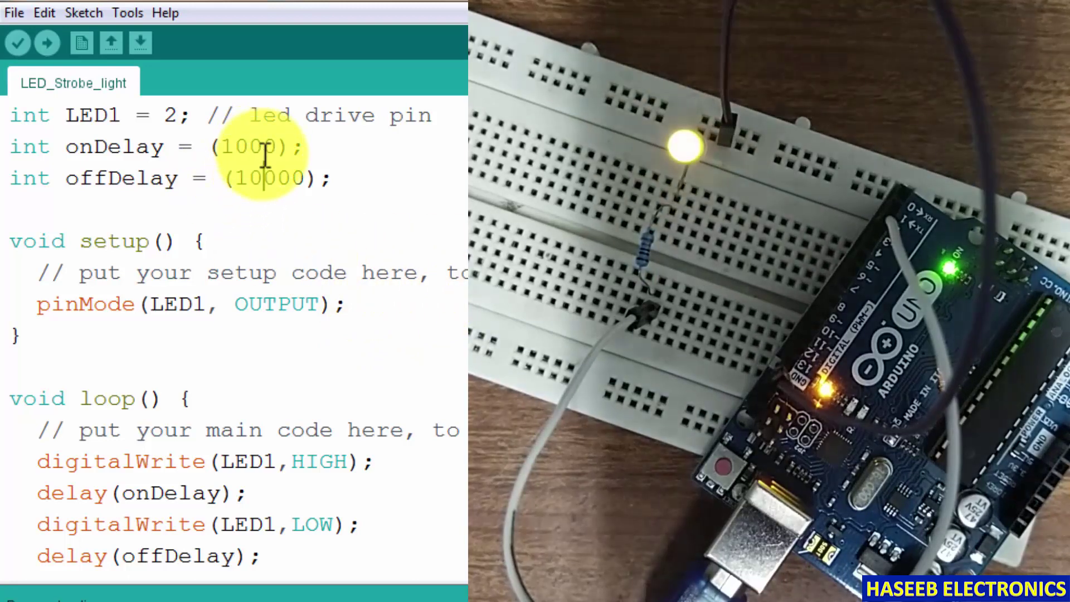
click(249, 147)
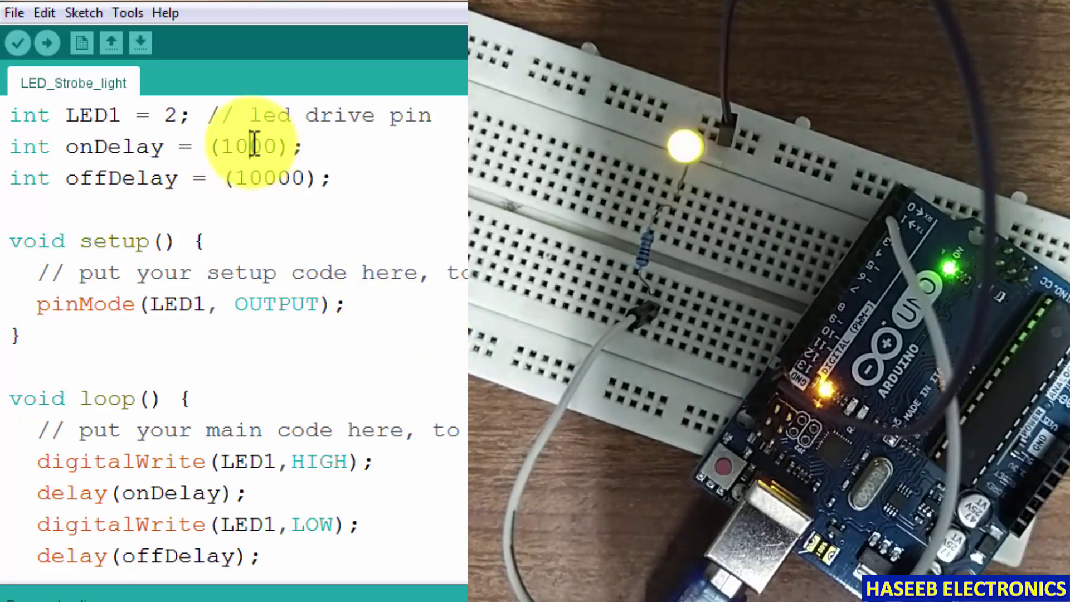